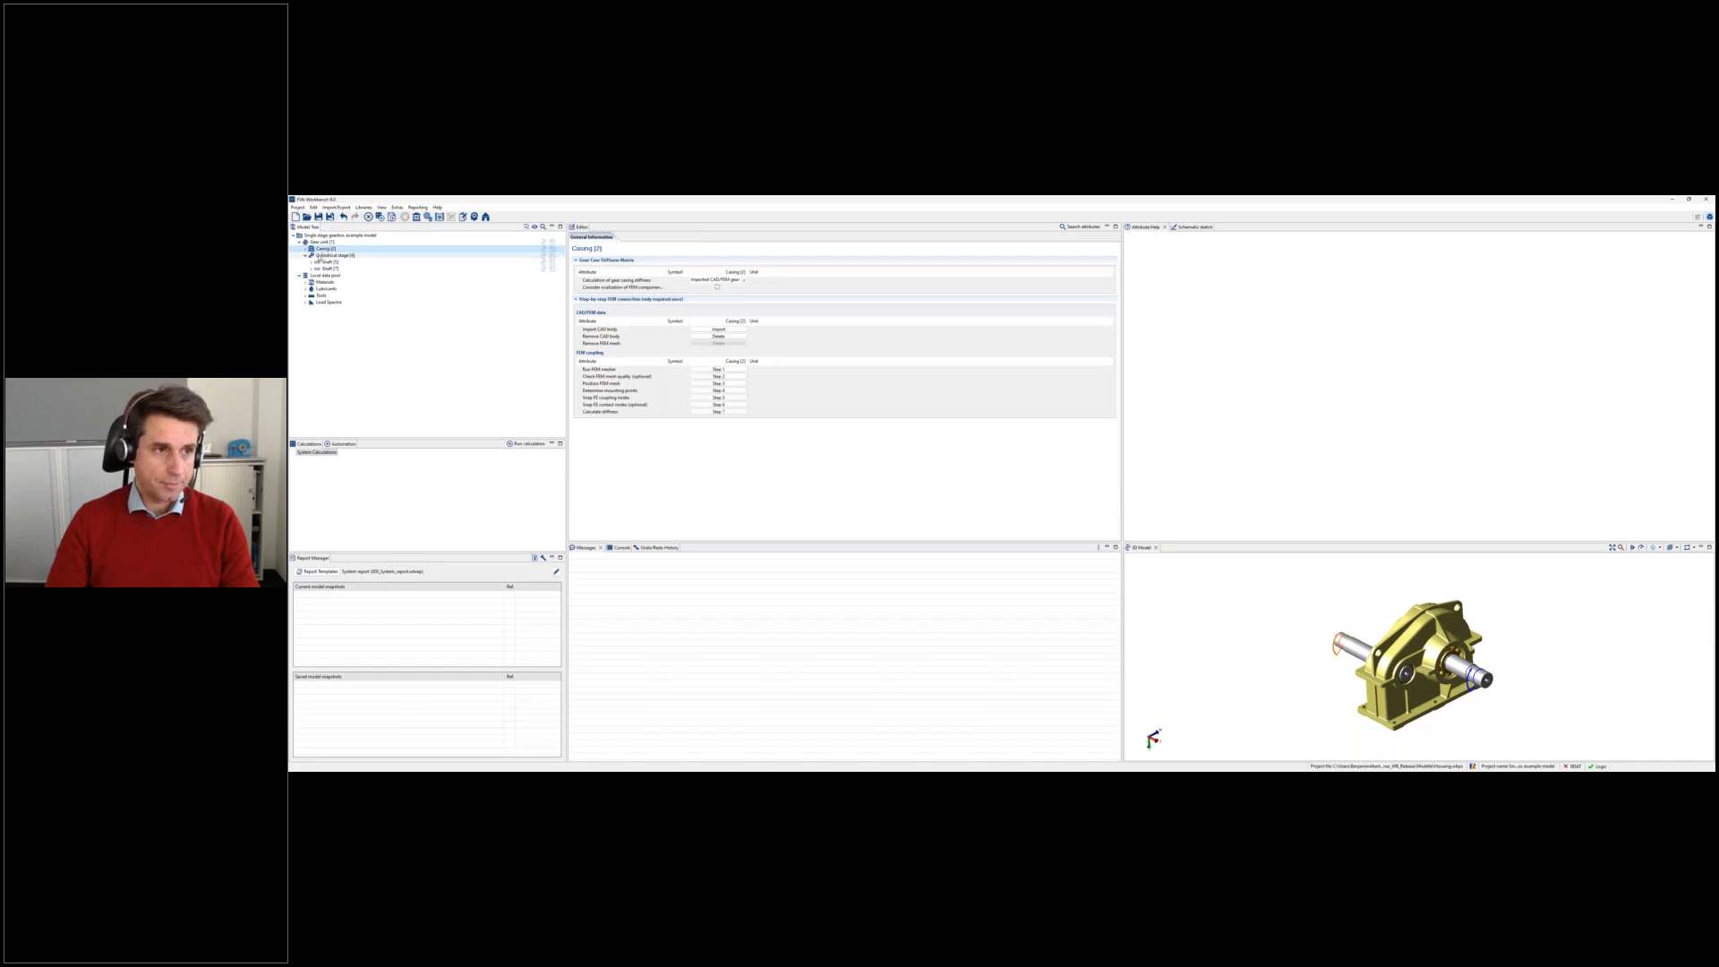
Examine the two FEM subcomponents under the casing and the parts of the housing they represent
click(306, 248)
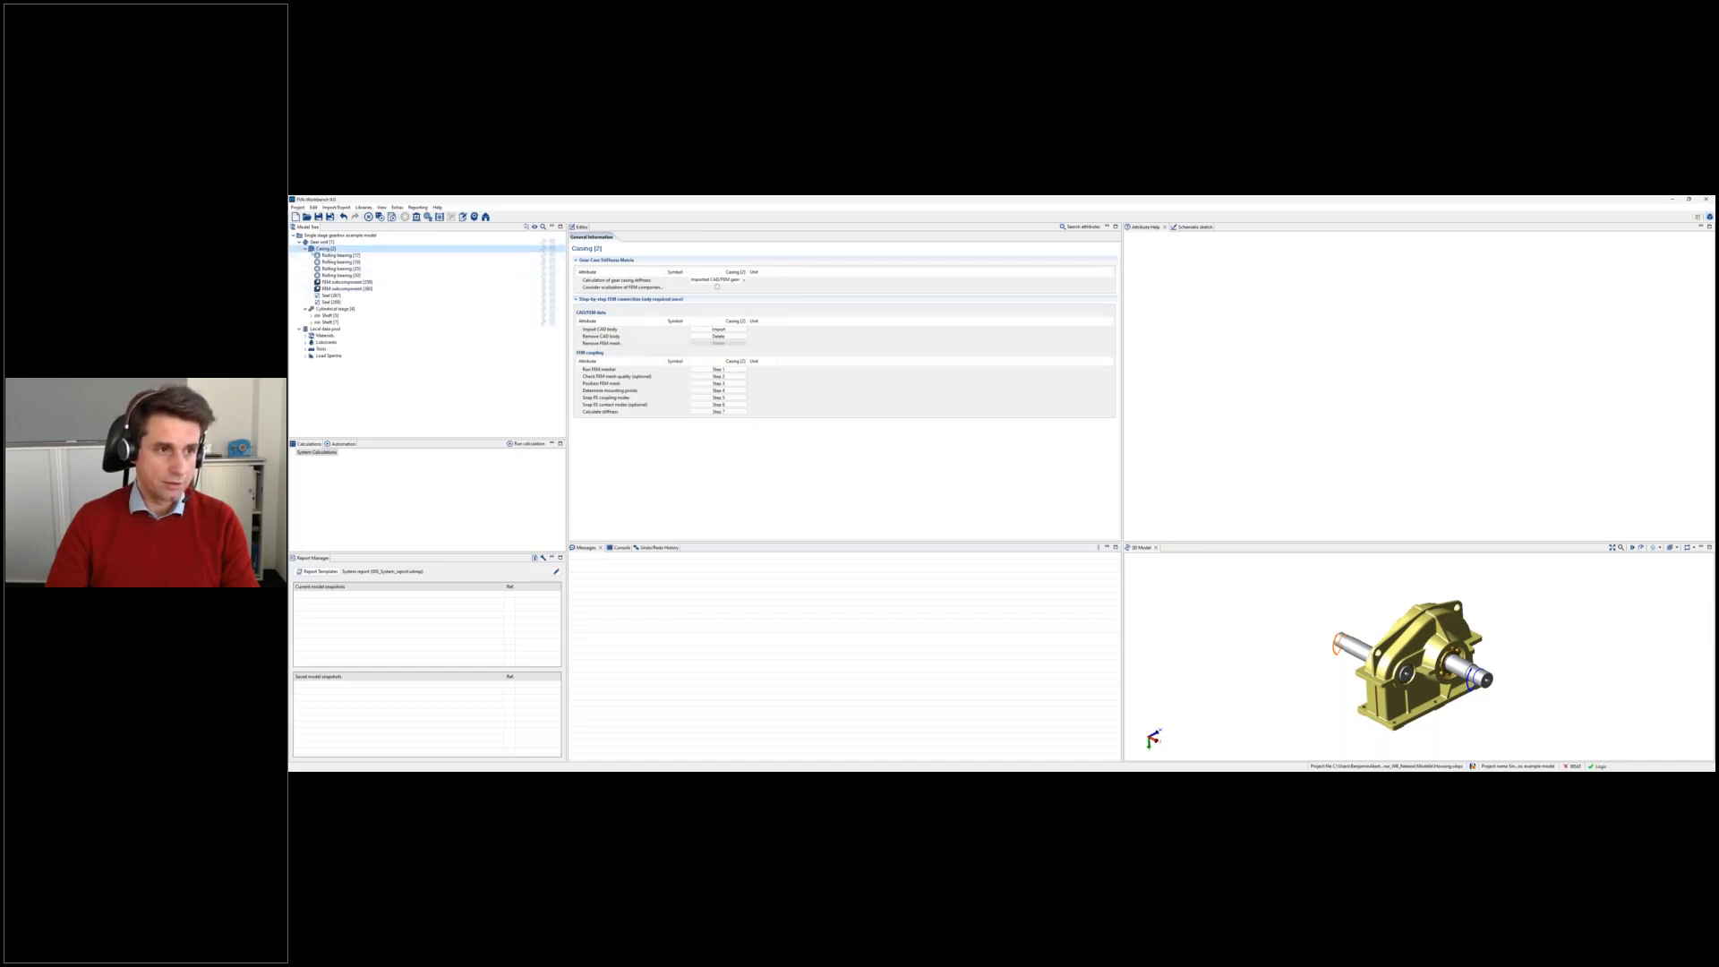
click(344, 282)
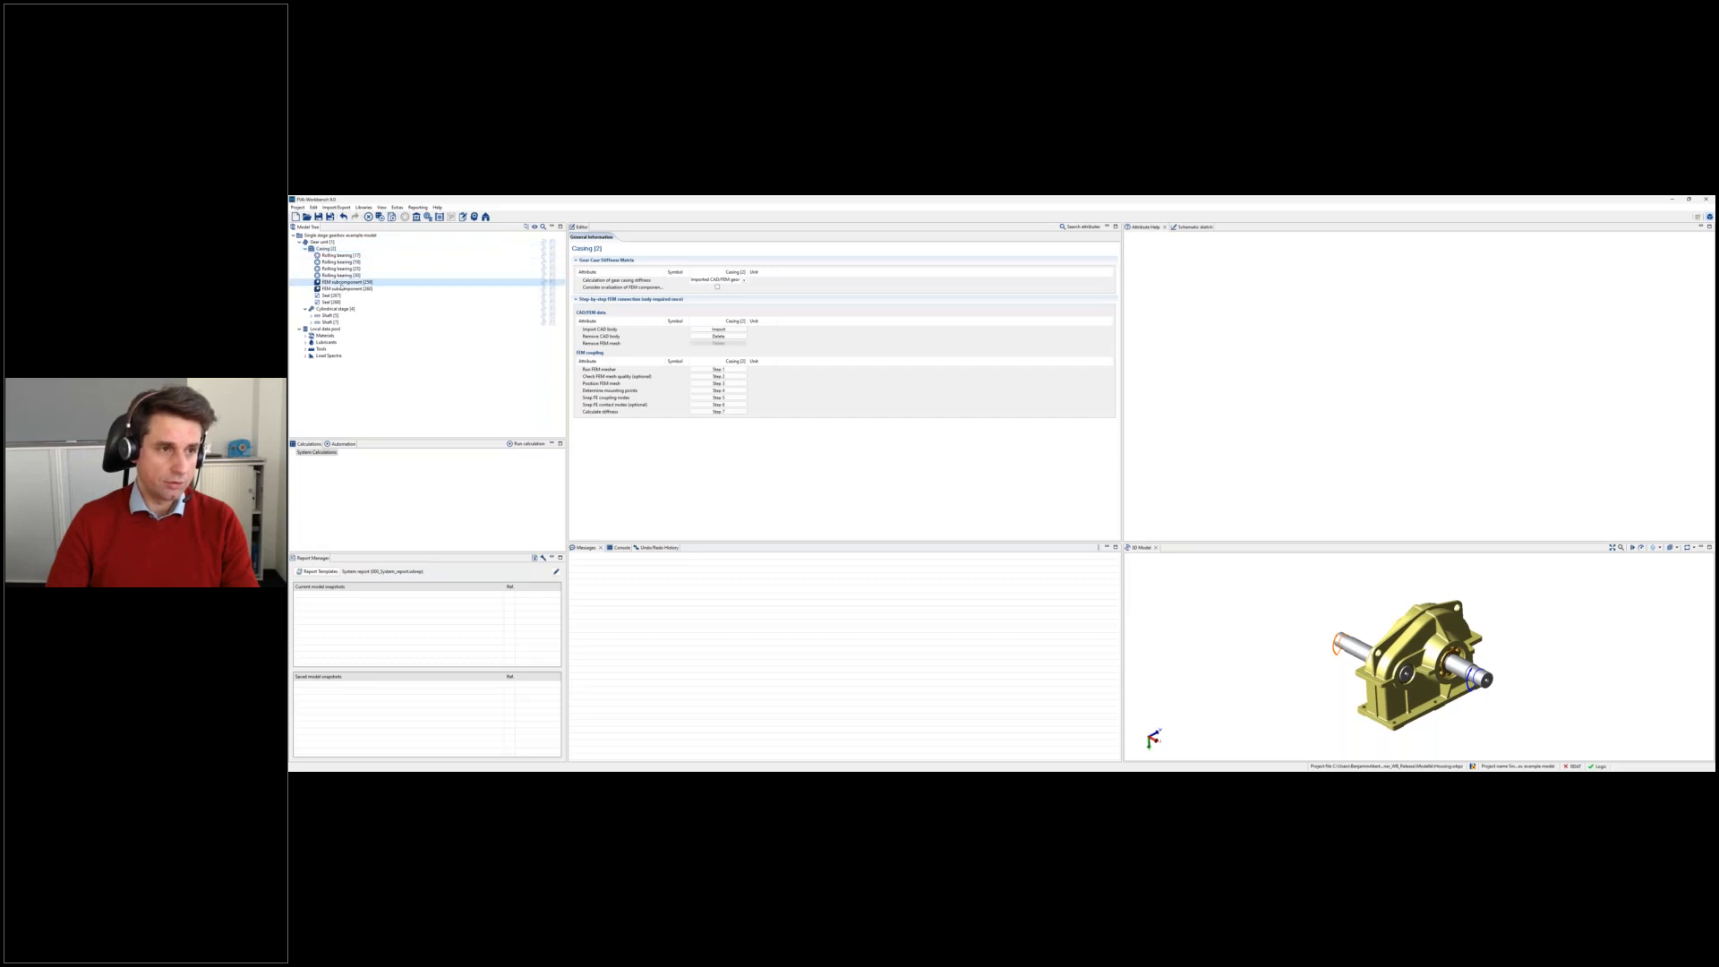
click(342, 290)
click(345, 283)
click(345, 289)
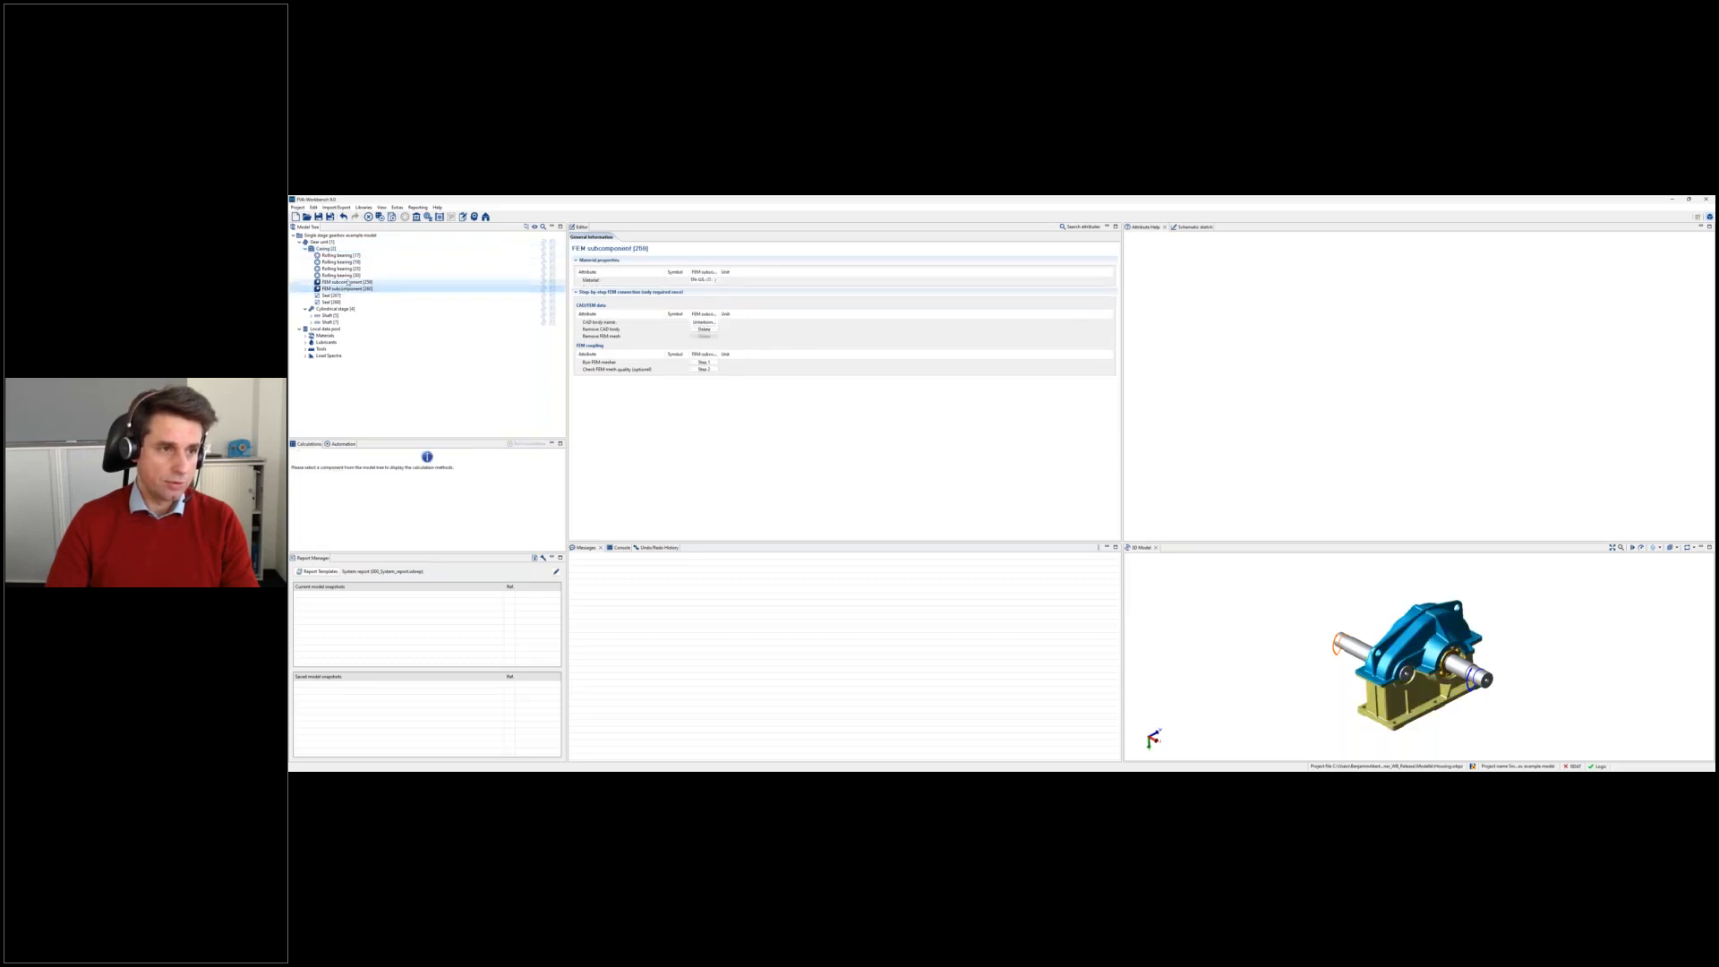
click(346, 283)
click(348, 289)
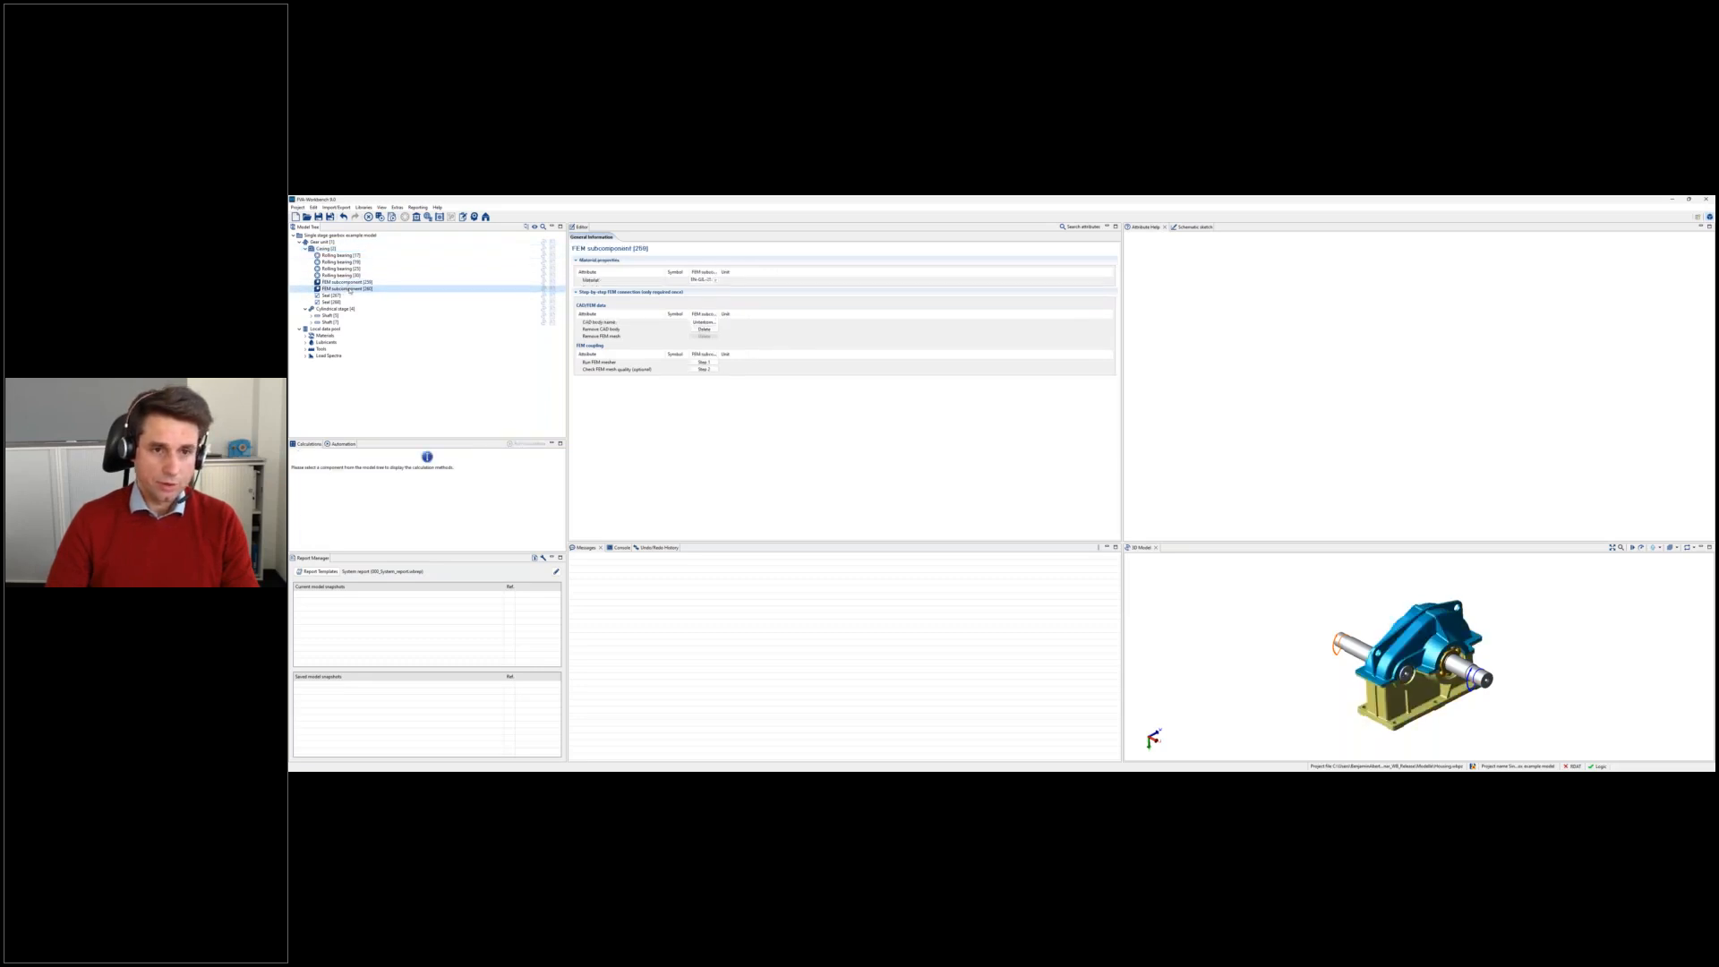
click(346, 282)
click(347, 288)
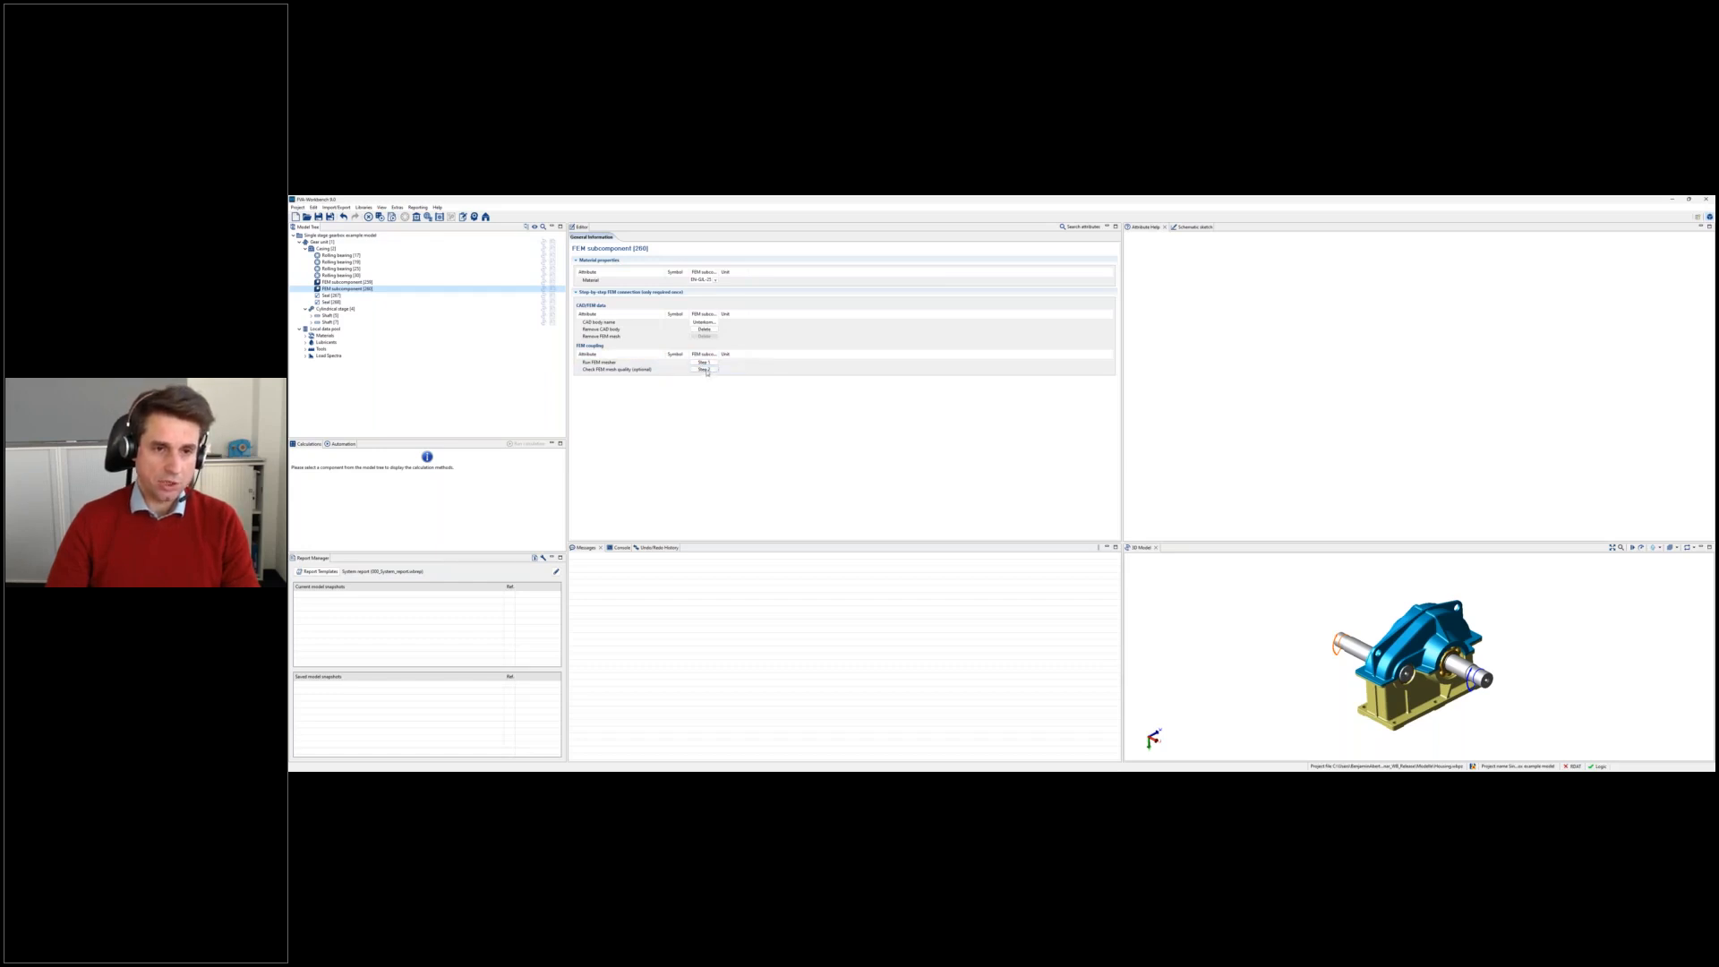
Run the FEM mesher on the whole casing and create its volume mesh
key(Up)
key(Up)
key(Up)
key(Up)
key(Up)
key(Up)
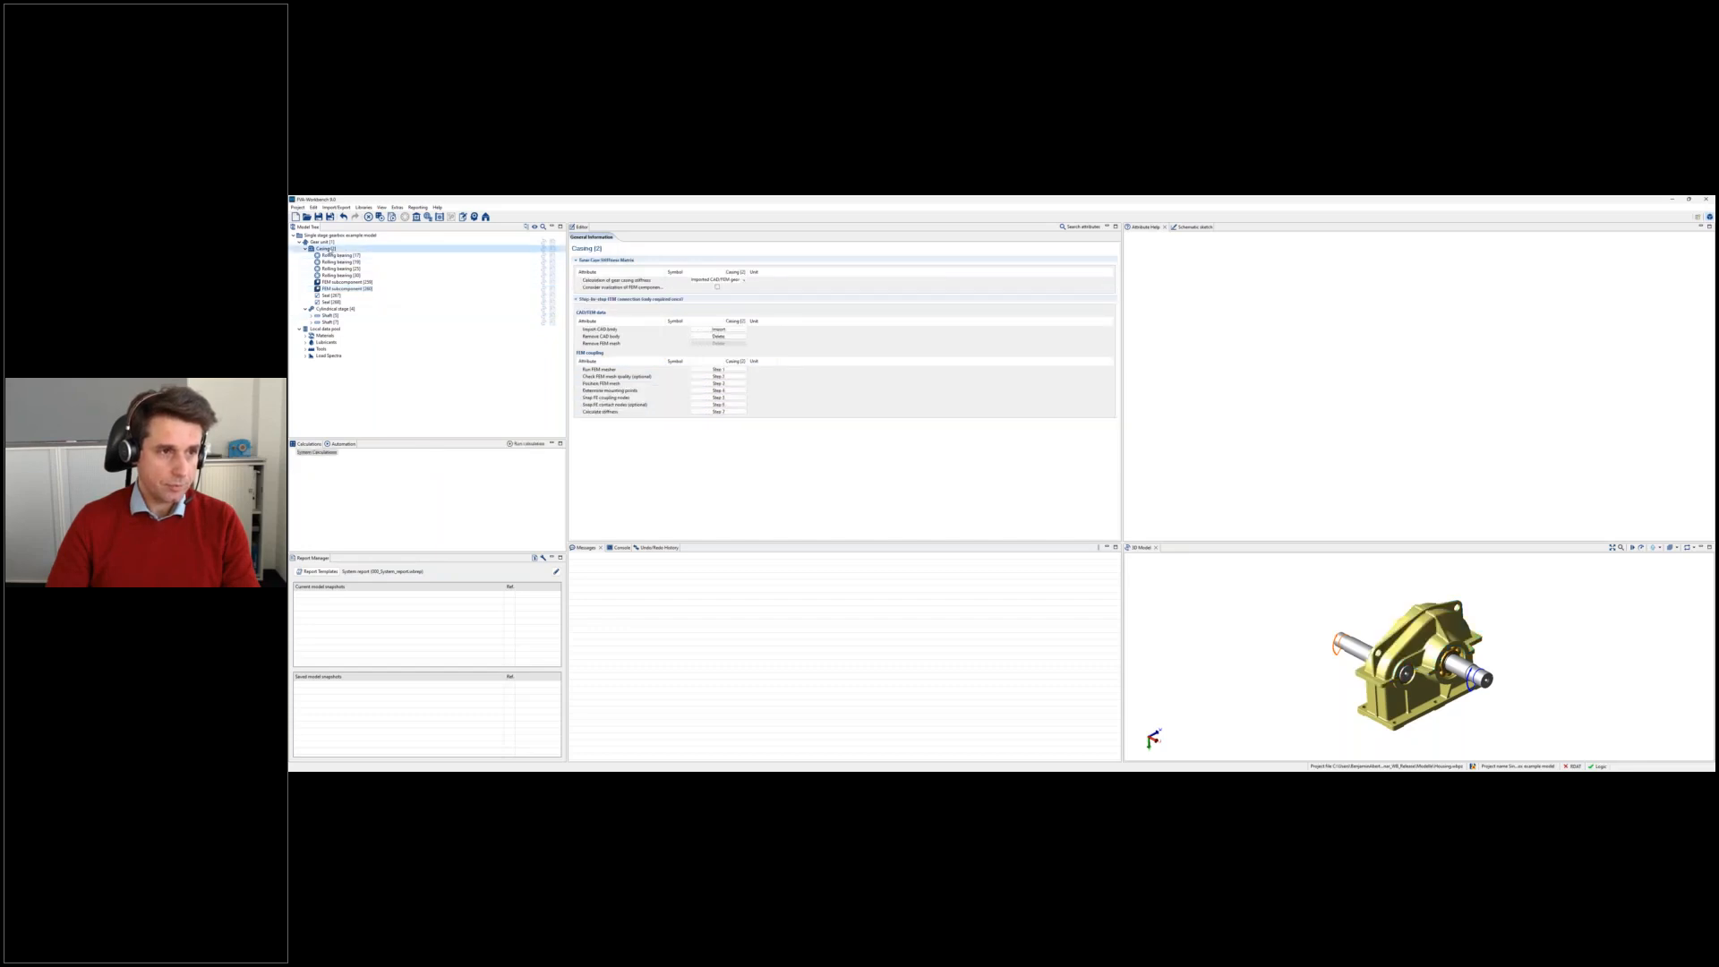
click(722, 370)
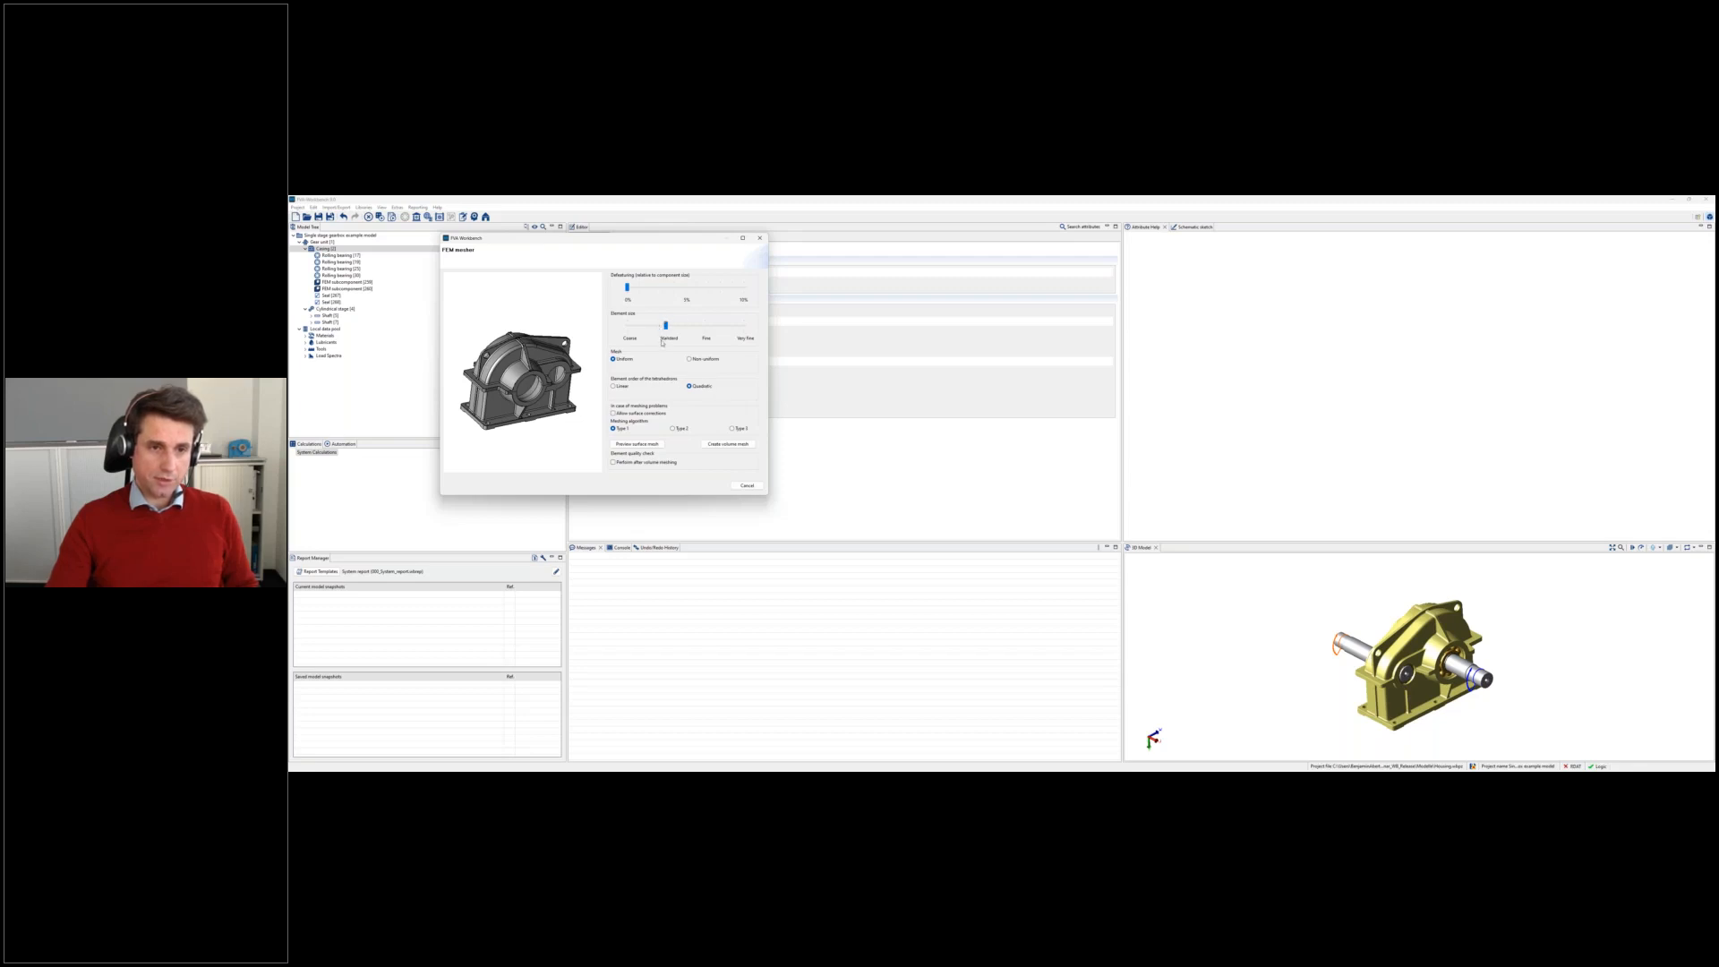
click(726, 445)
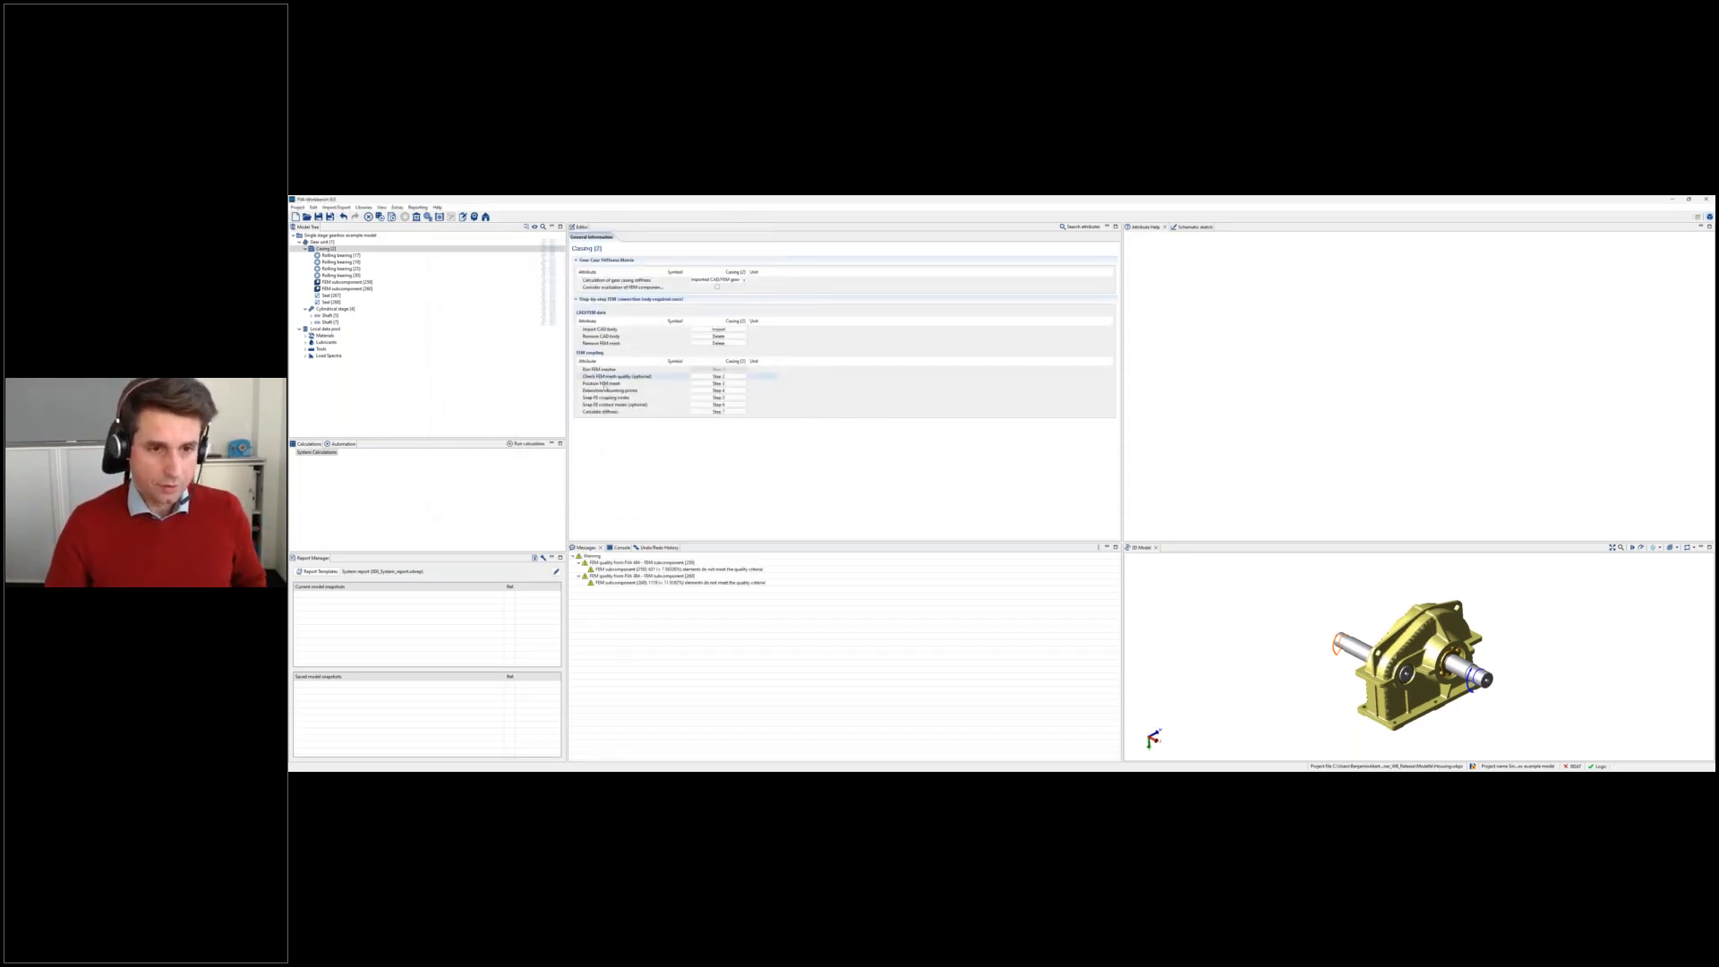
Determine the casing's mounting points from a node beside a bolt hole on the underside, automatically selecting all nodes on the same plane
click(718, 391)
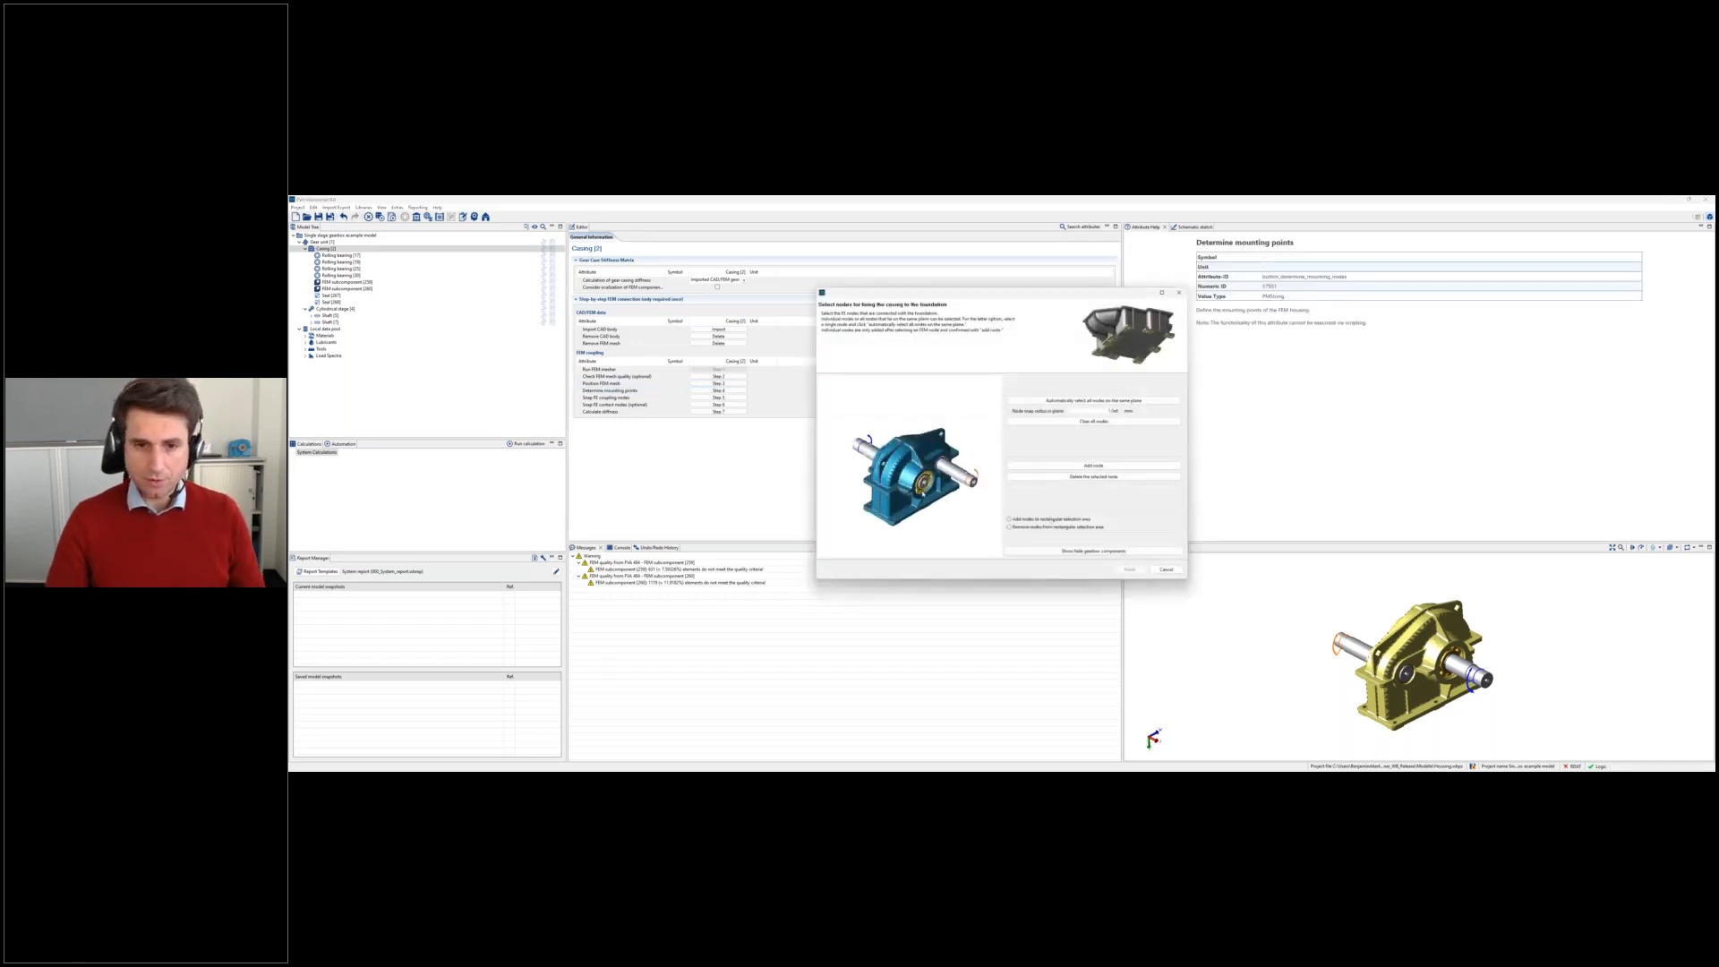
drag(923, 493, 908, 435)
scroll(909, 435, up, 7)
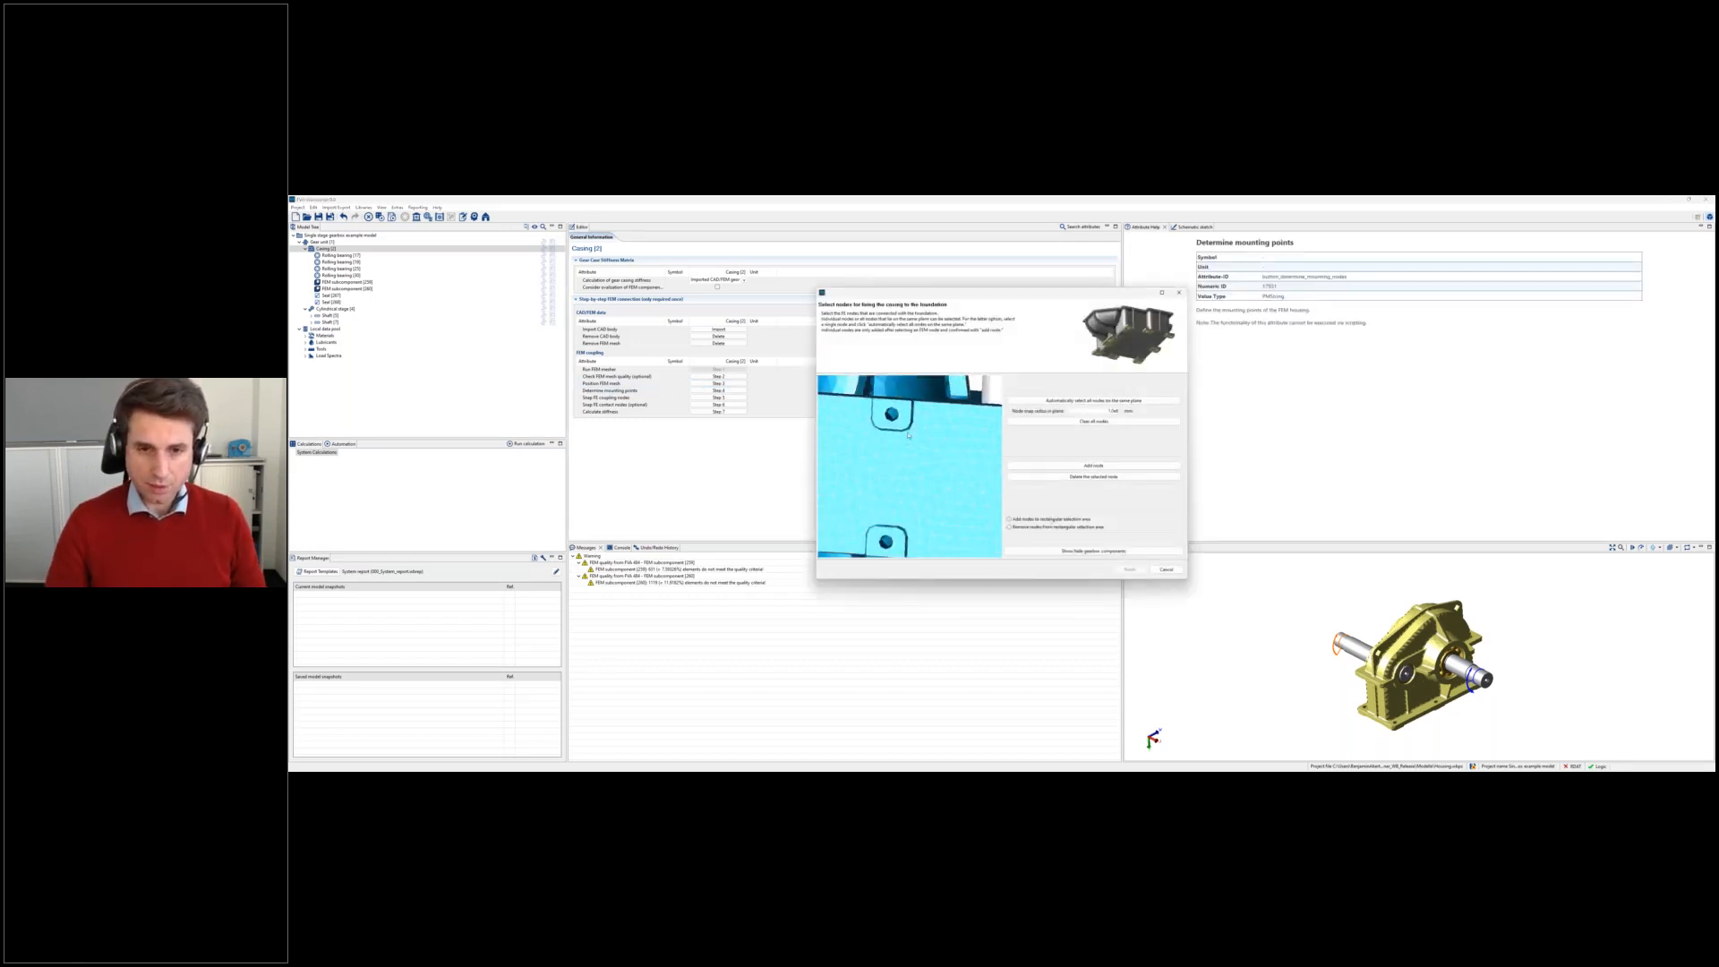
scroll(908, 435, down, 2)
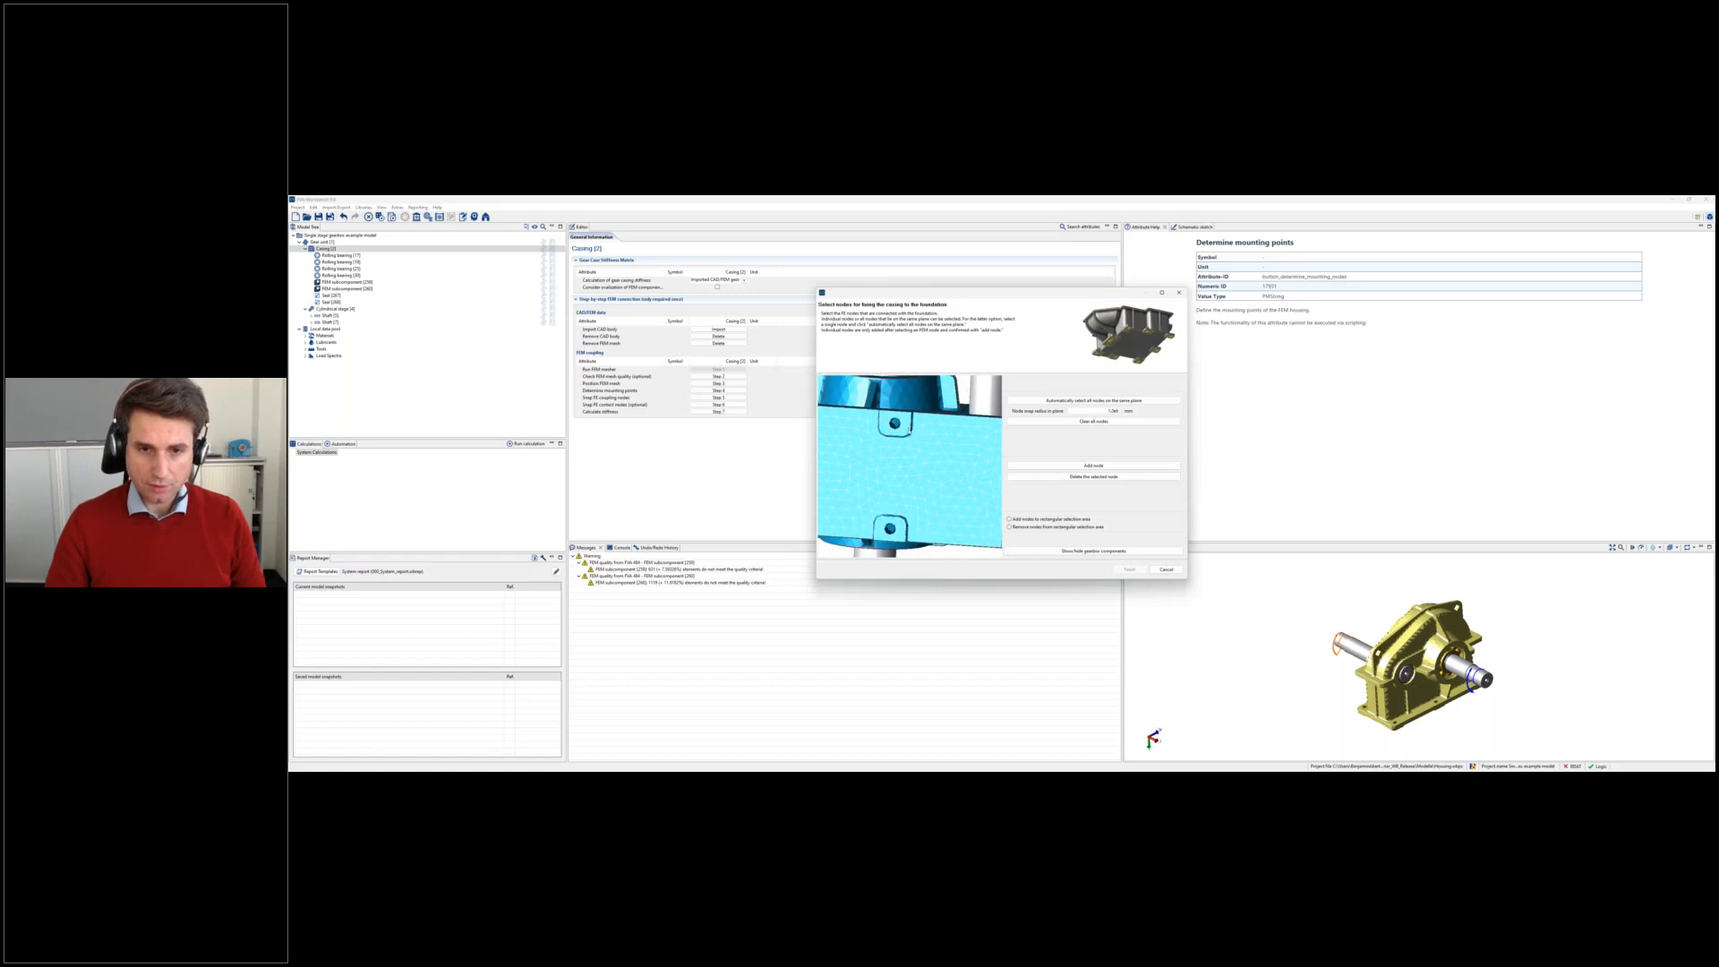
click(902, 417)
click(1043, 401)
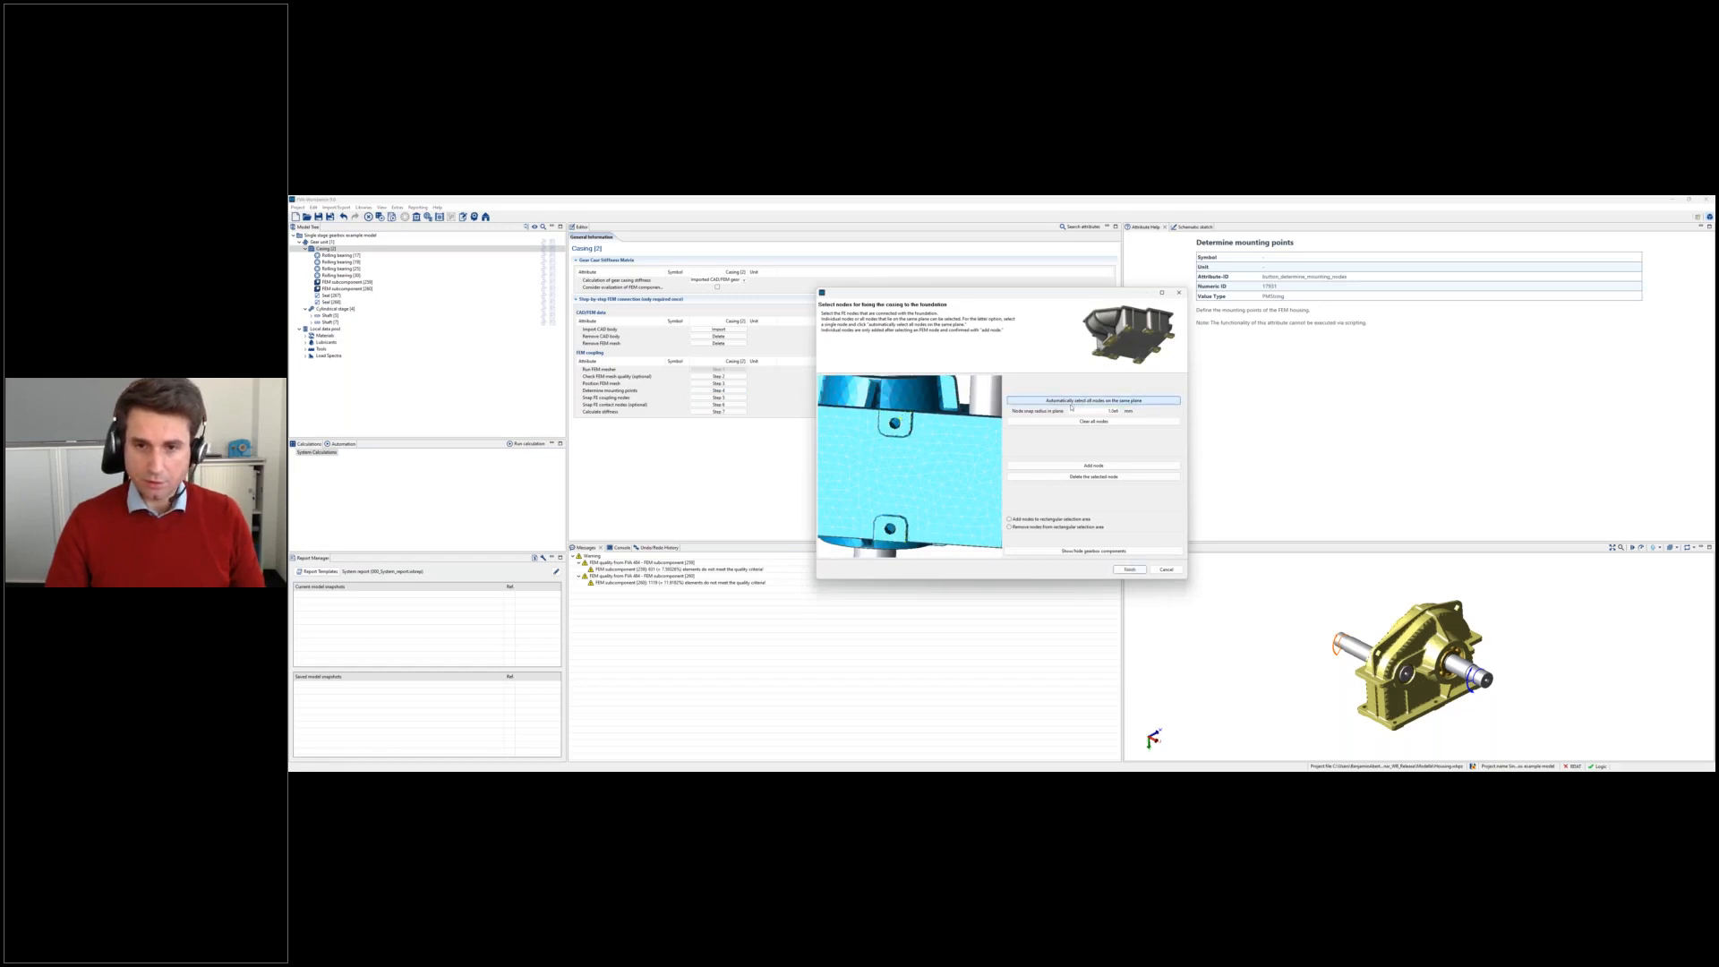
scroll(898, 490, down, 5)
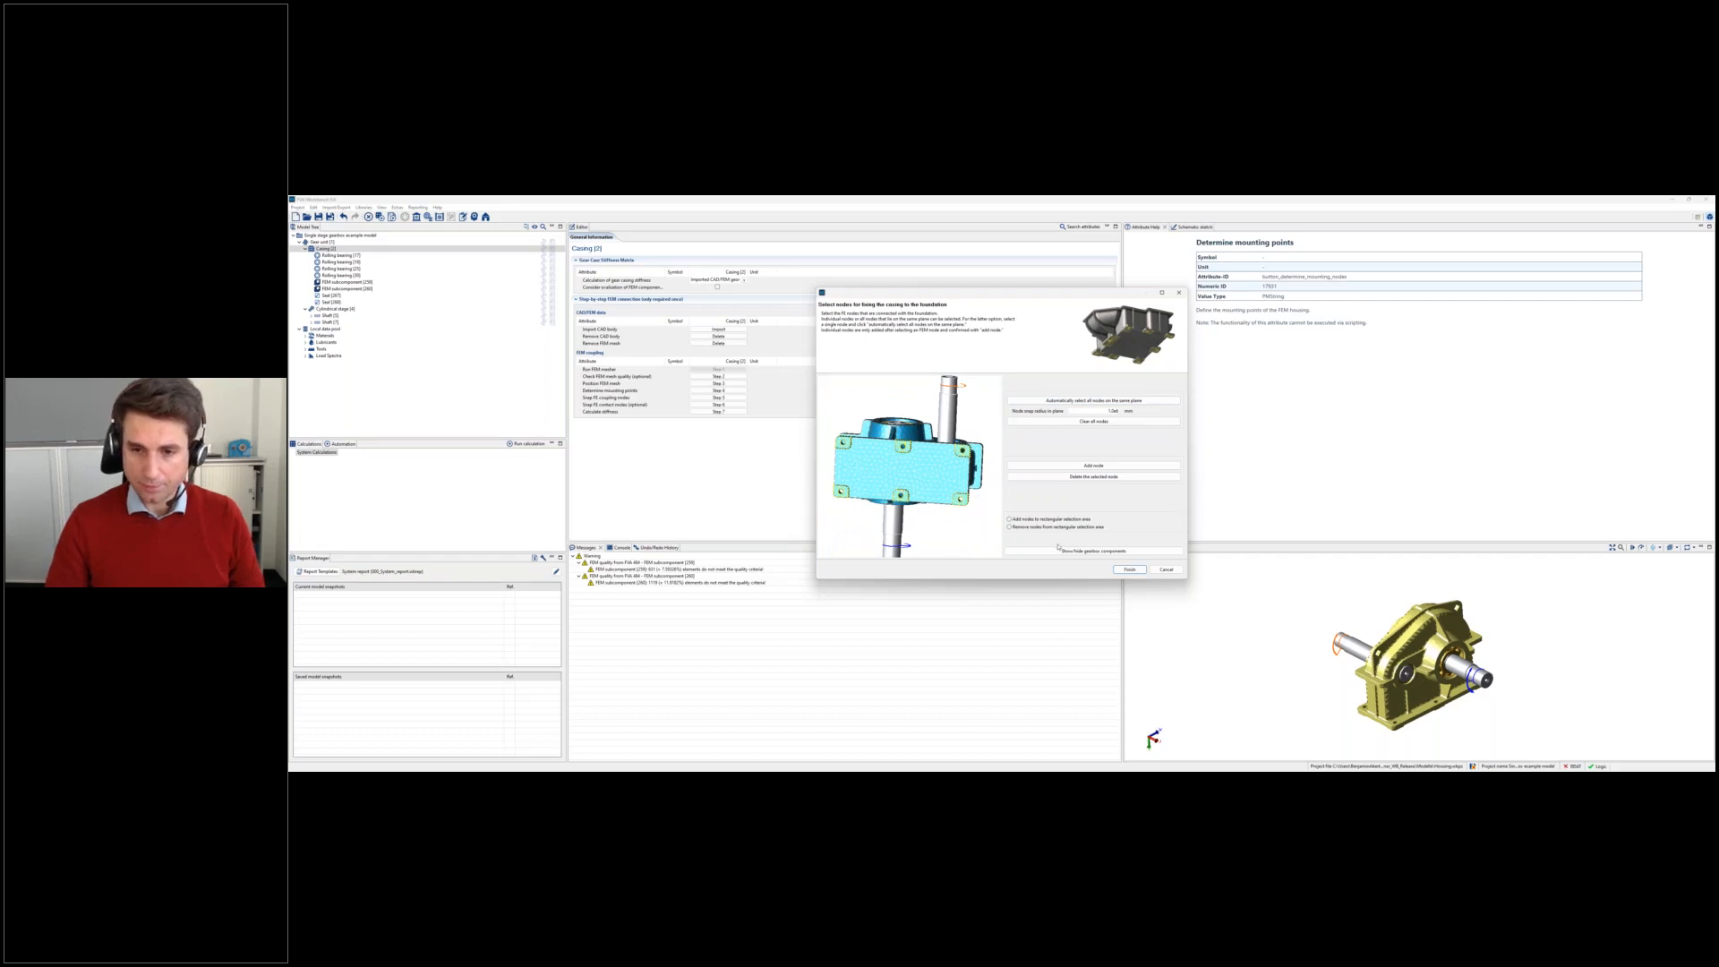
click(1129, 569)
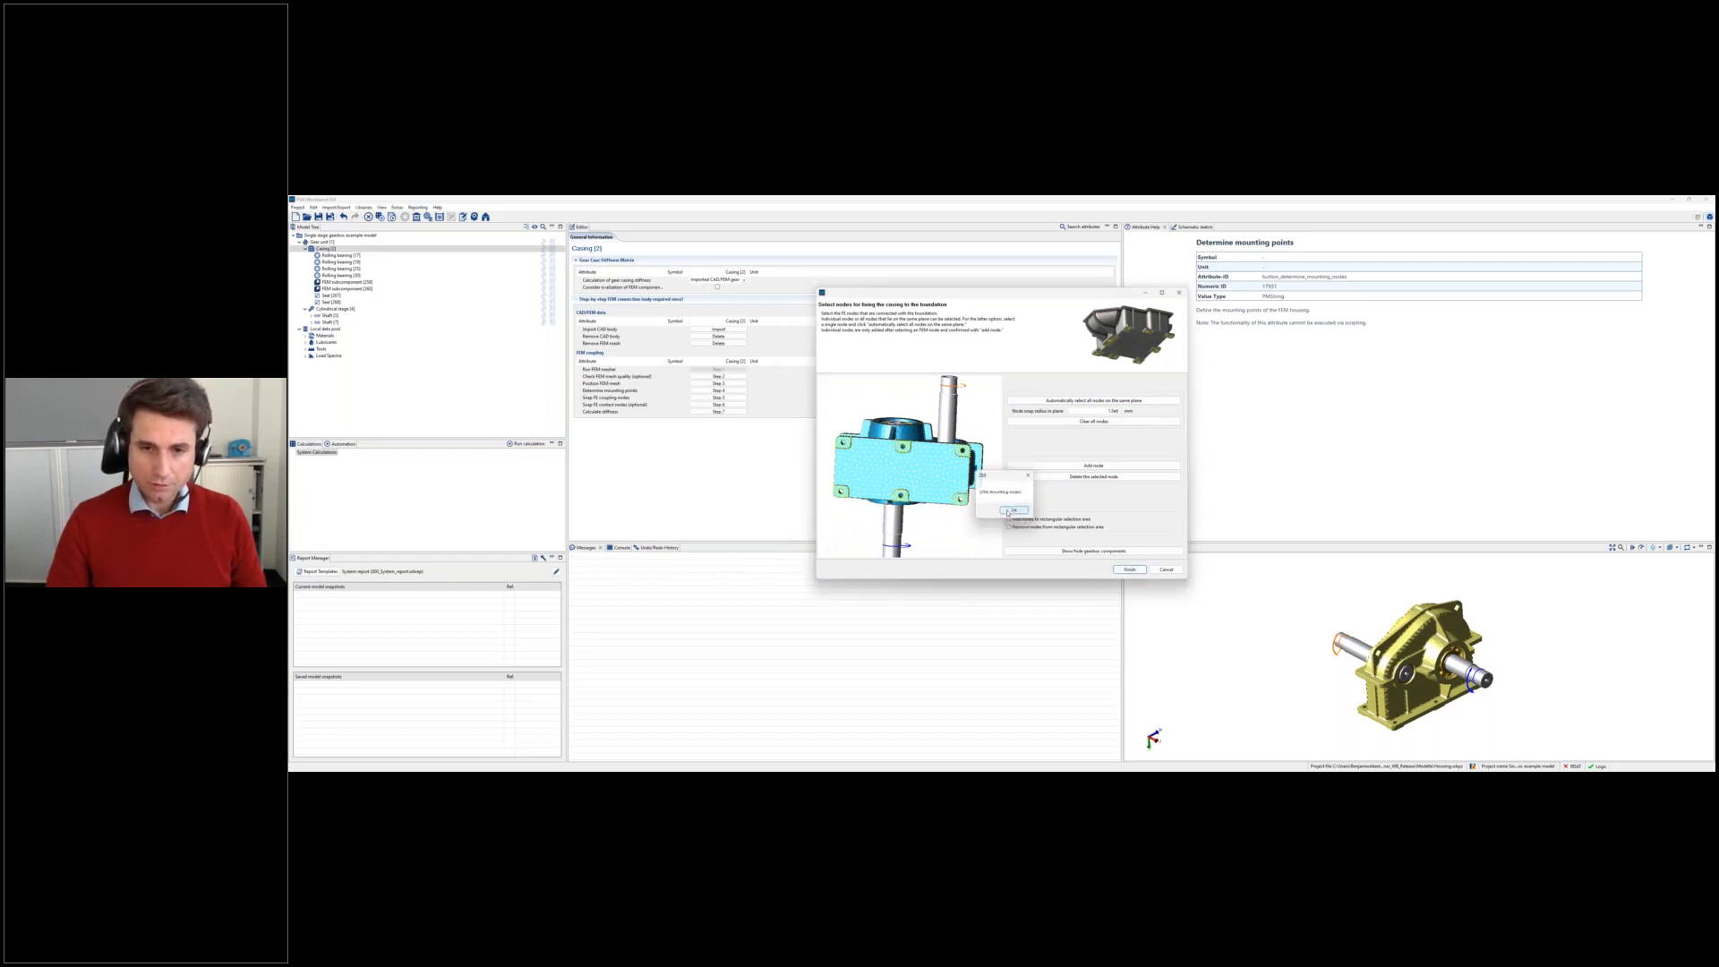
click(1010, 511)
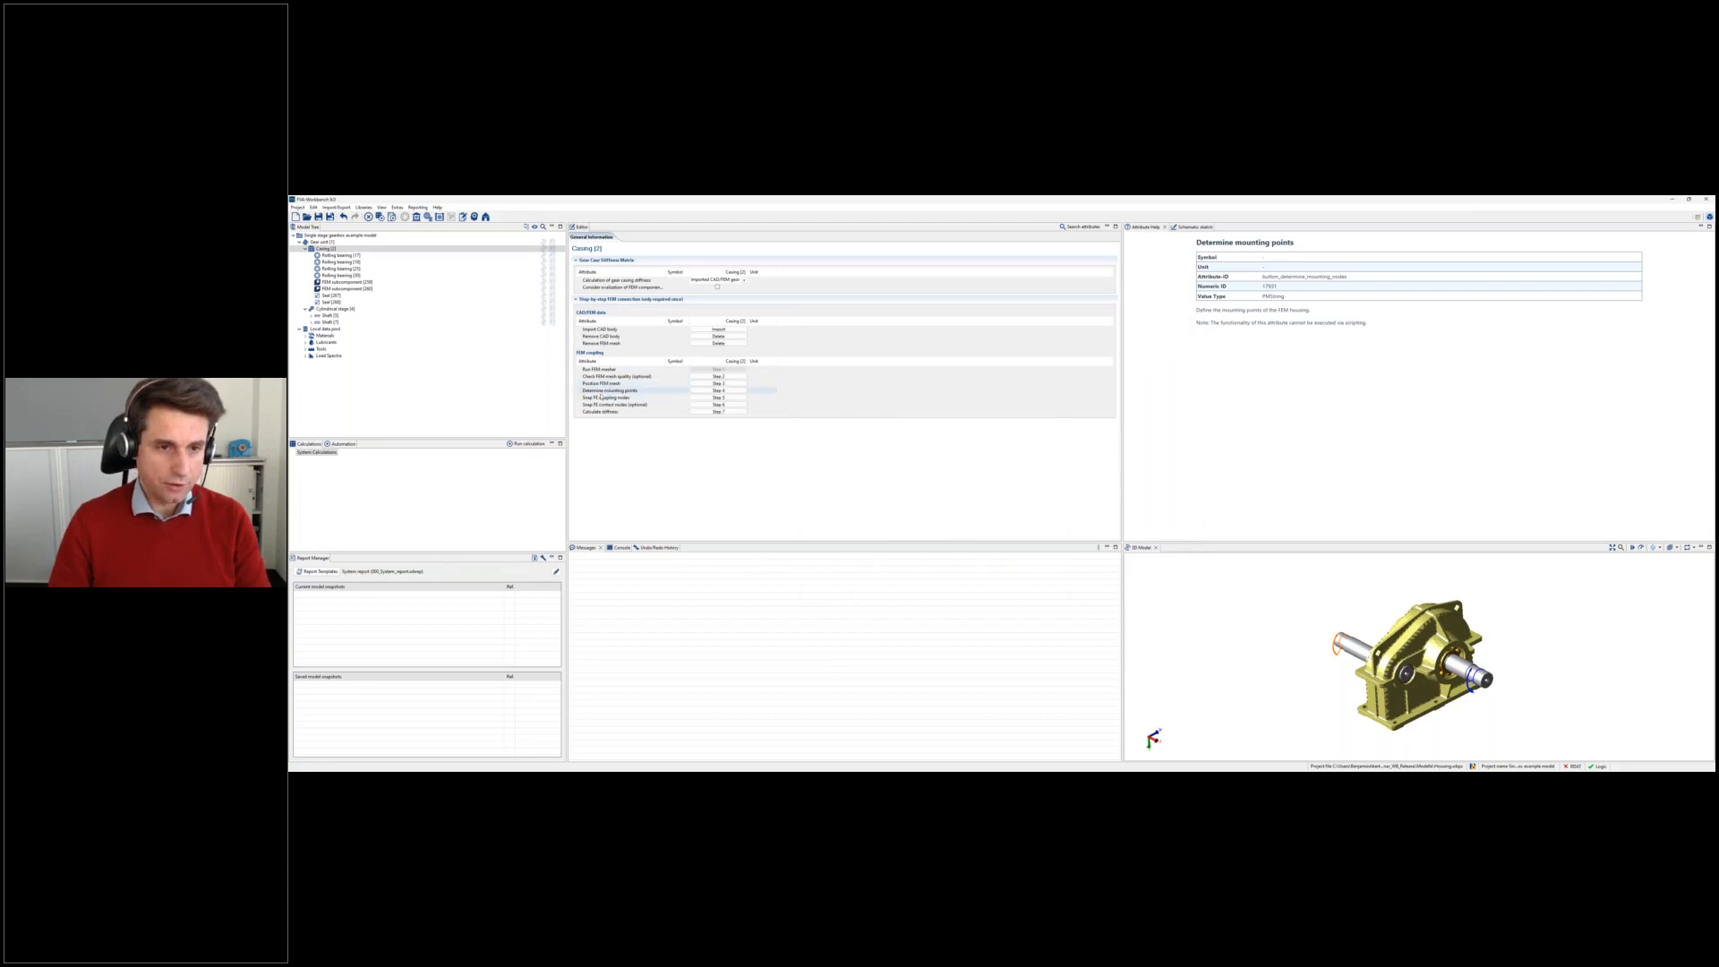
Snap the FE coupling nodes at the casing's bearing seats, checking them with the gearbox components hidden and the housing shown transparent
click(680, 397)
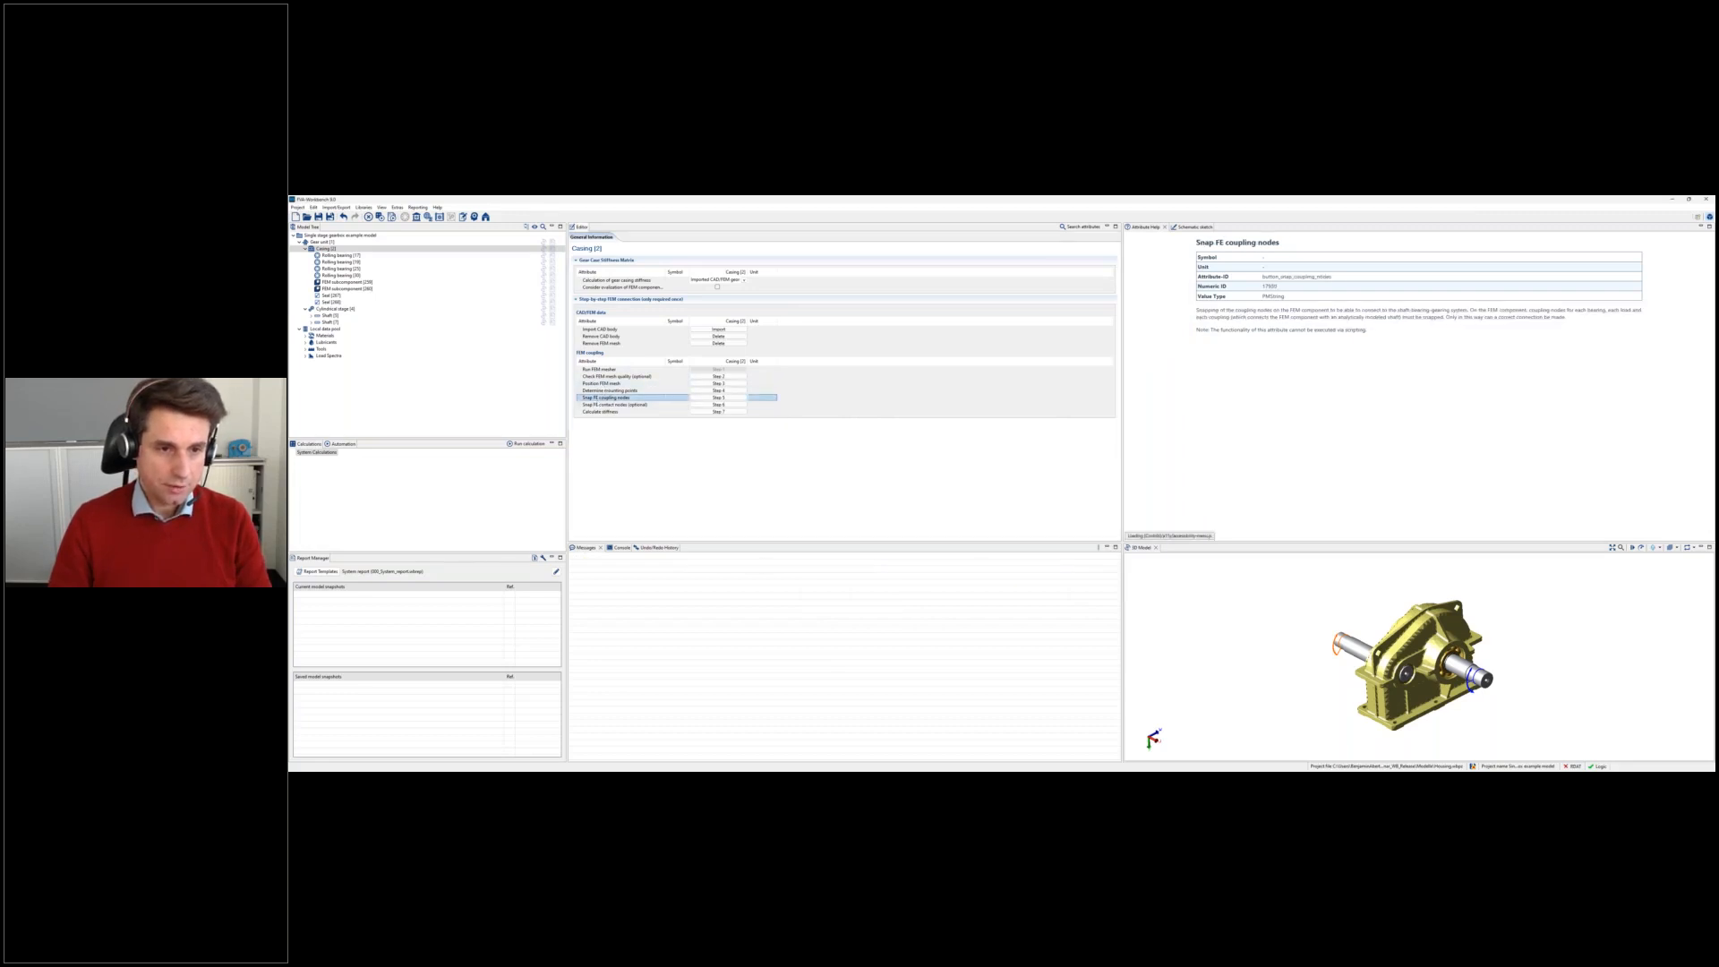
click(722, 399)
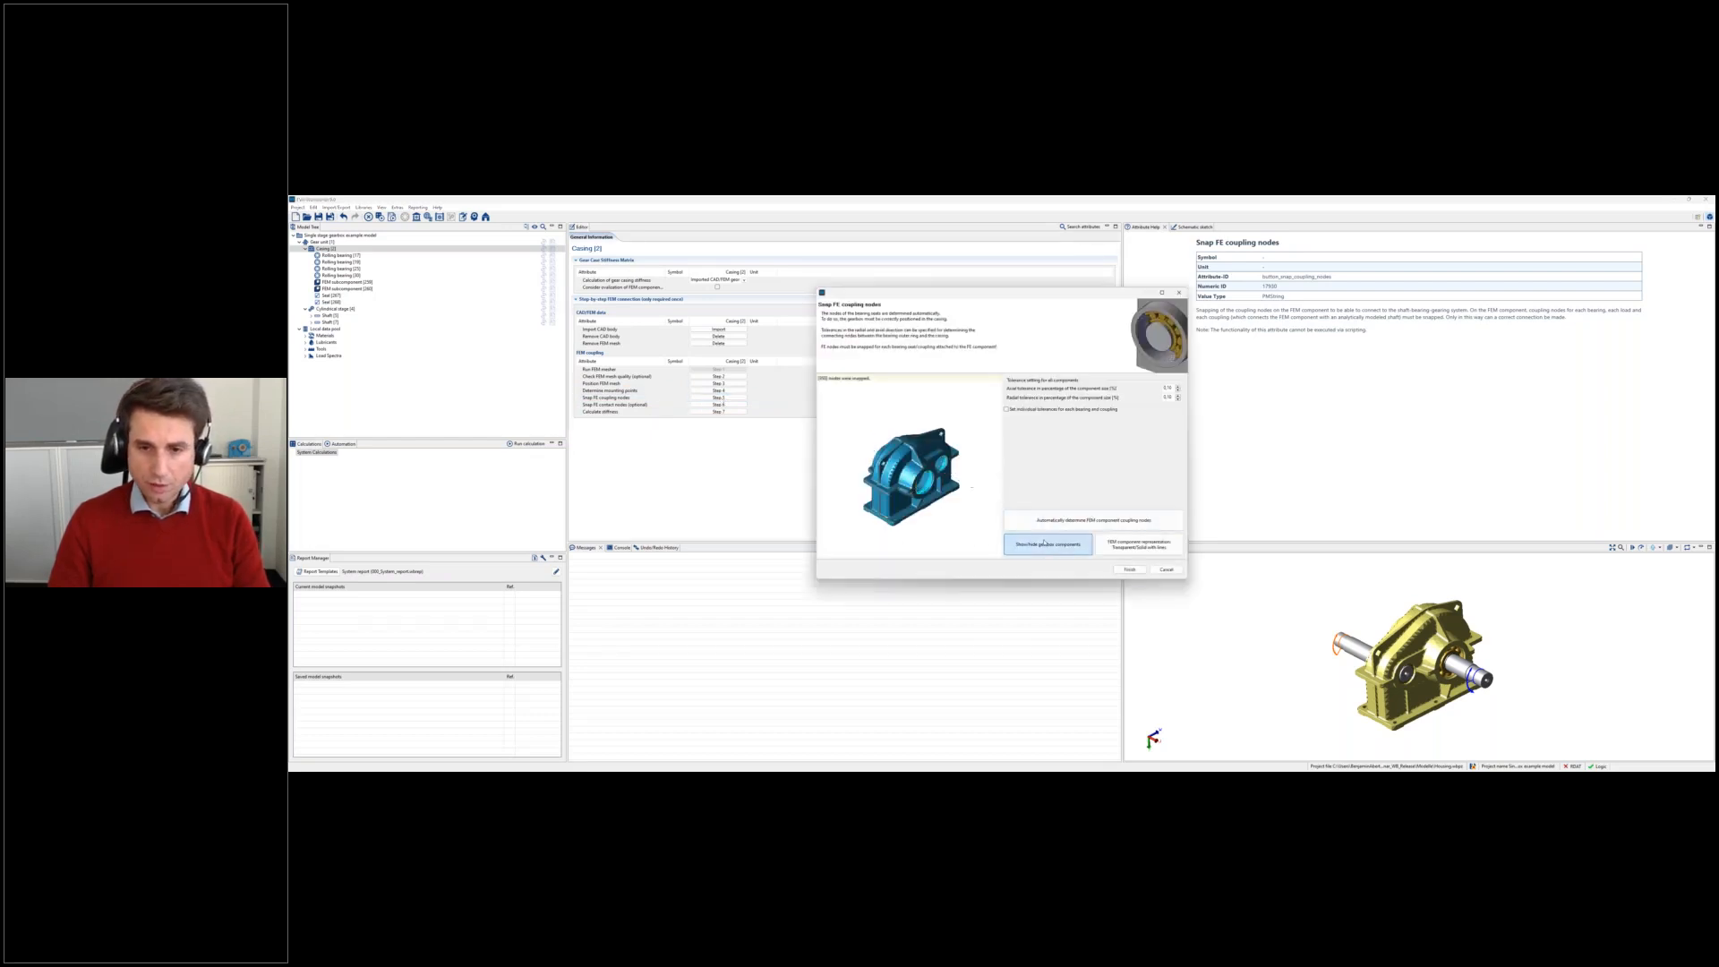
click(1044, 543)
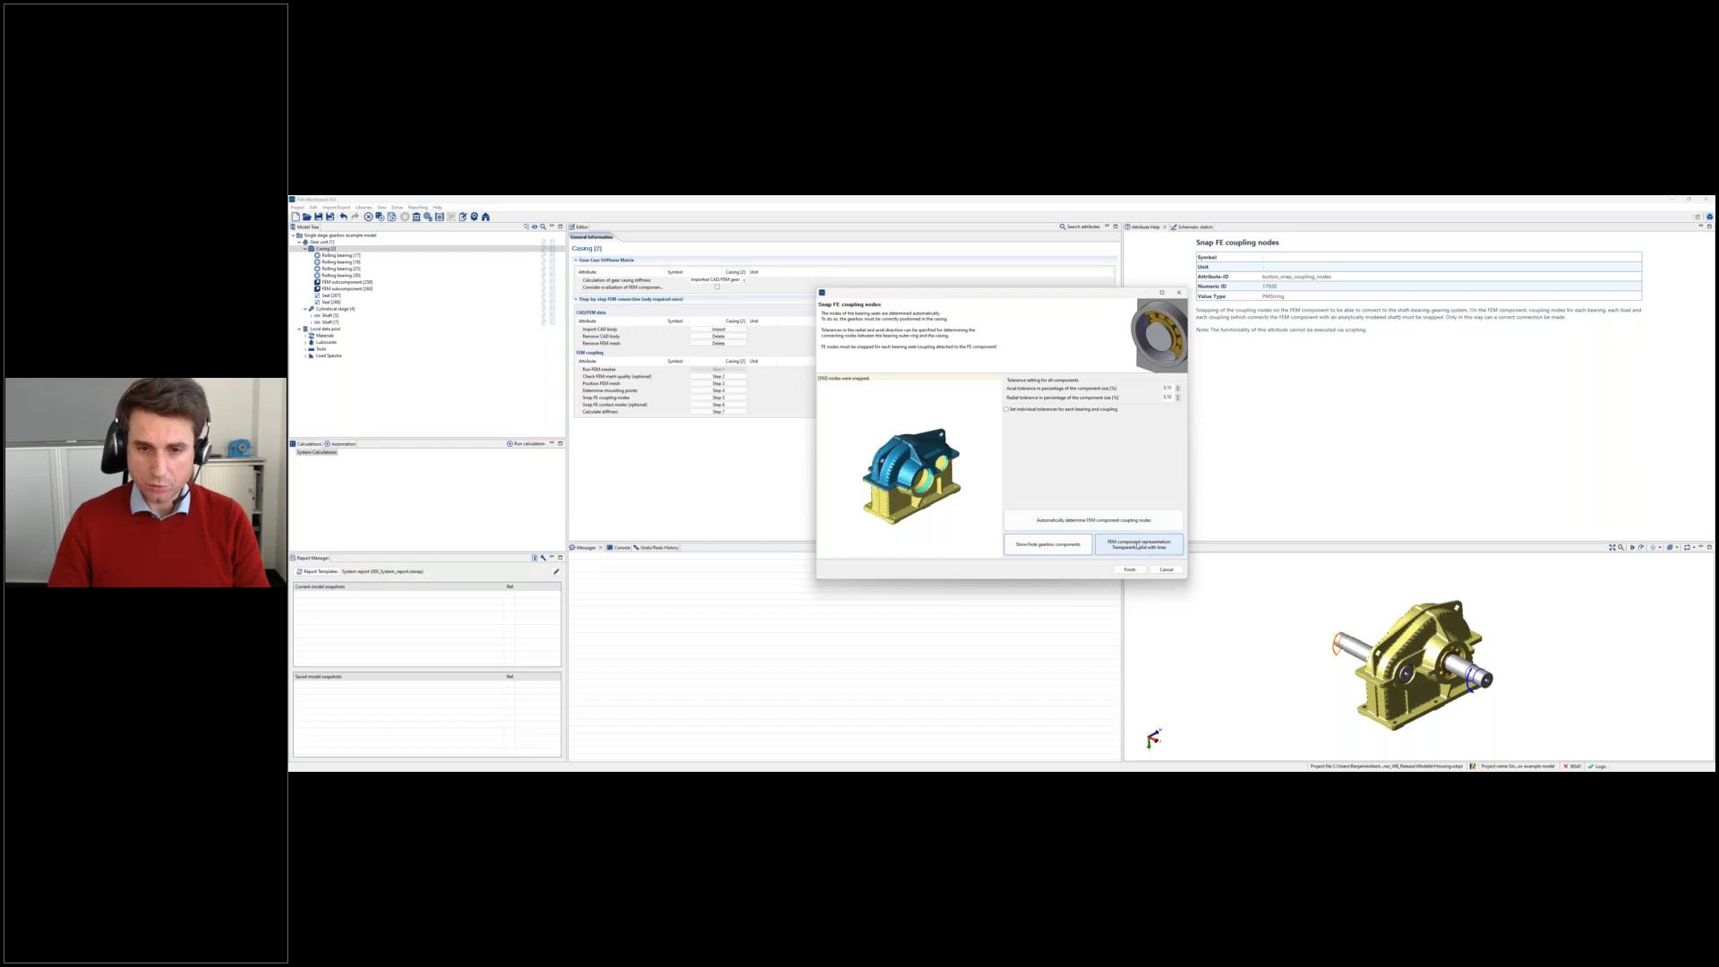
click(1137, 545)
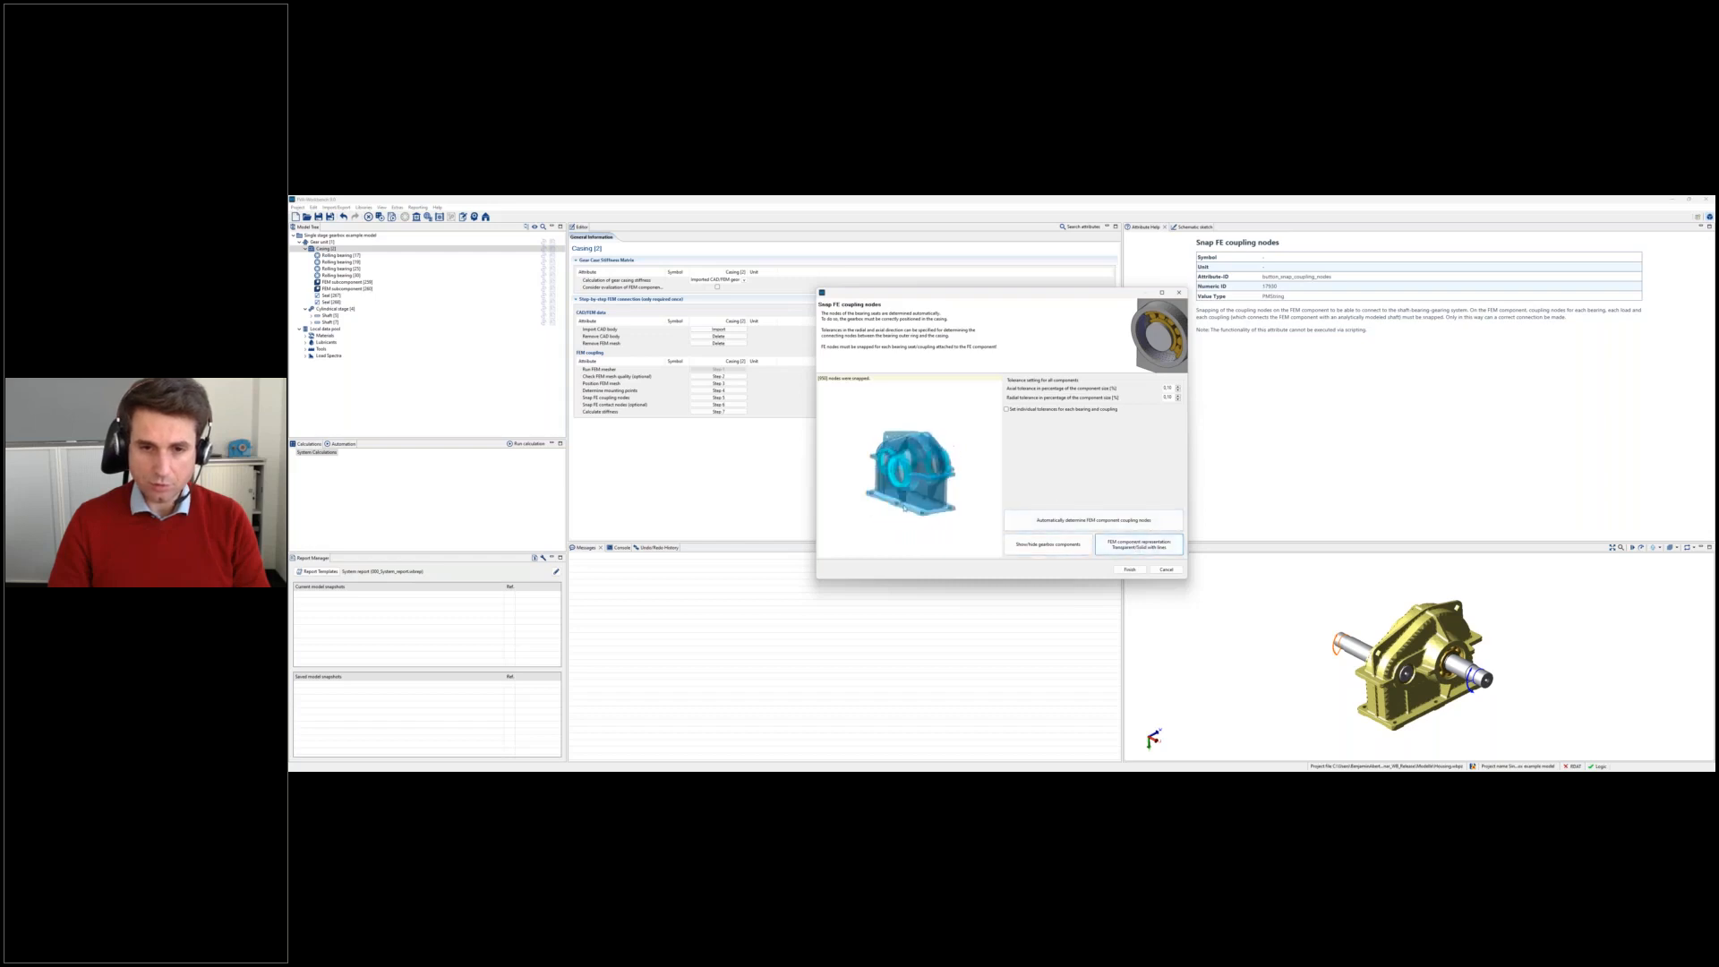
drag(903, 507, 954, 507)
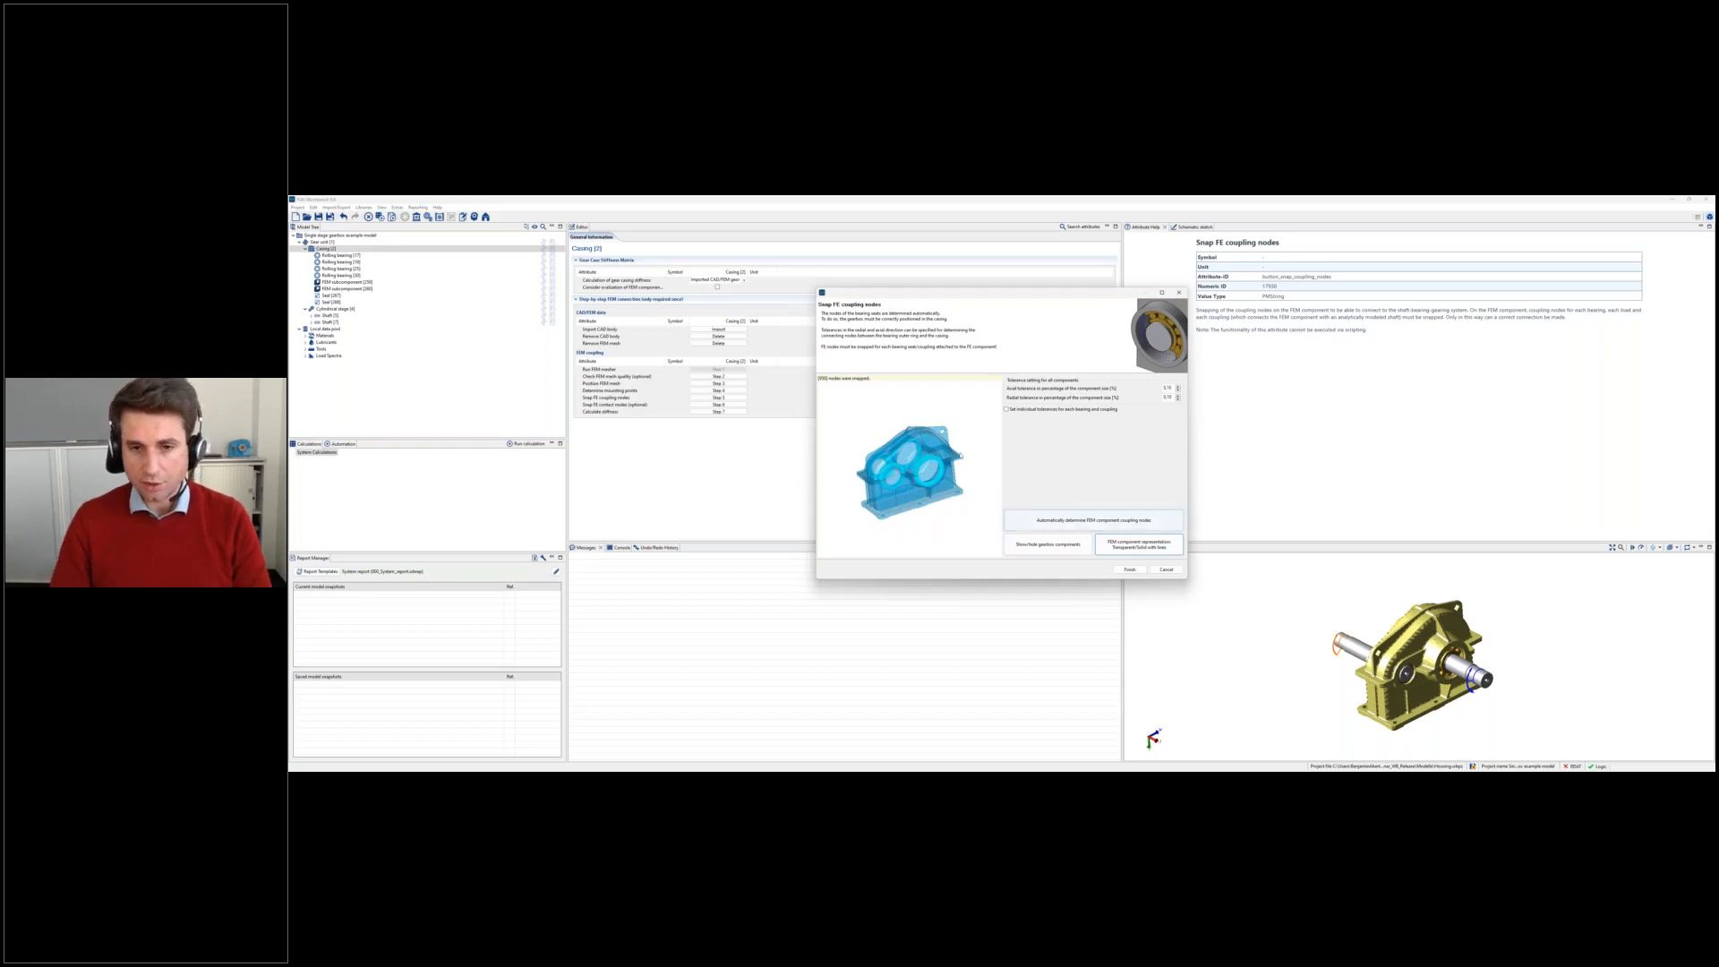
drag(933, 503, 988, 499)
click(1130, 569)
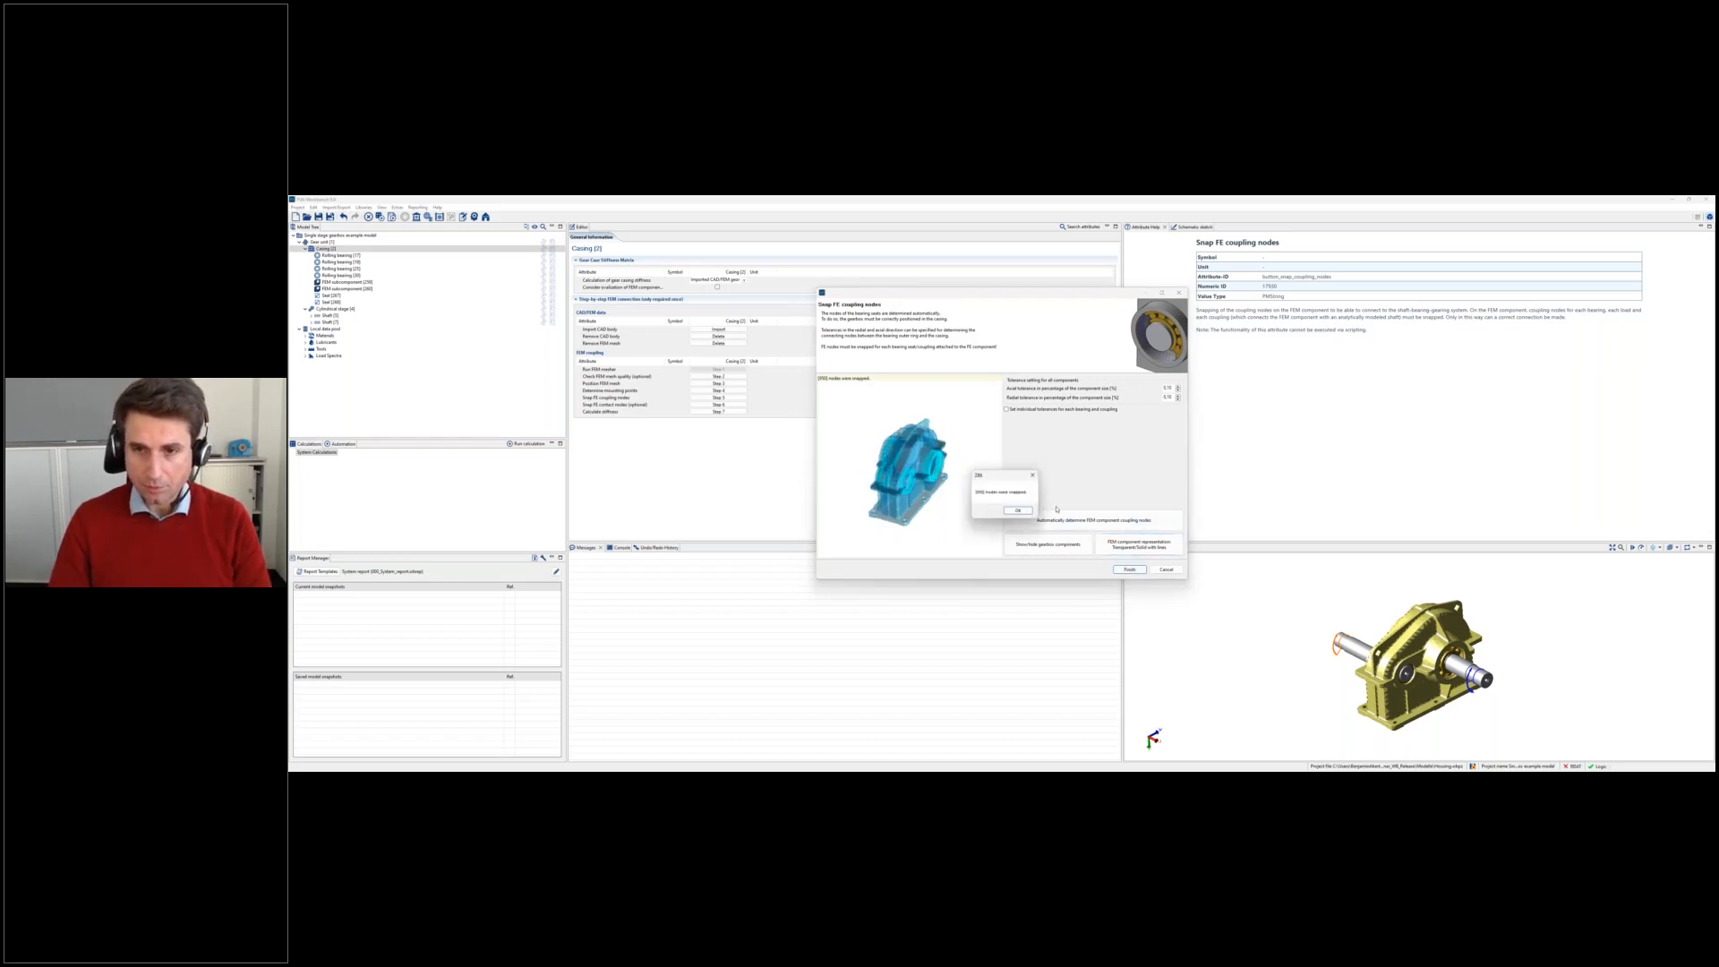
click(1018, 511)
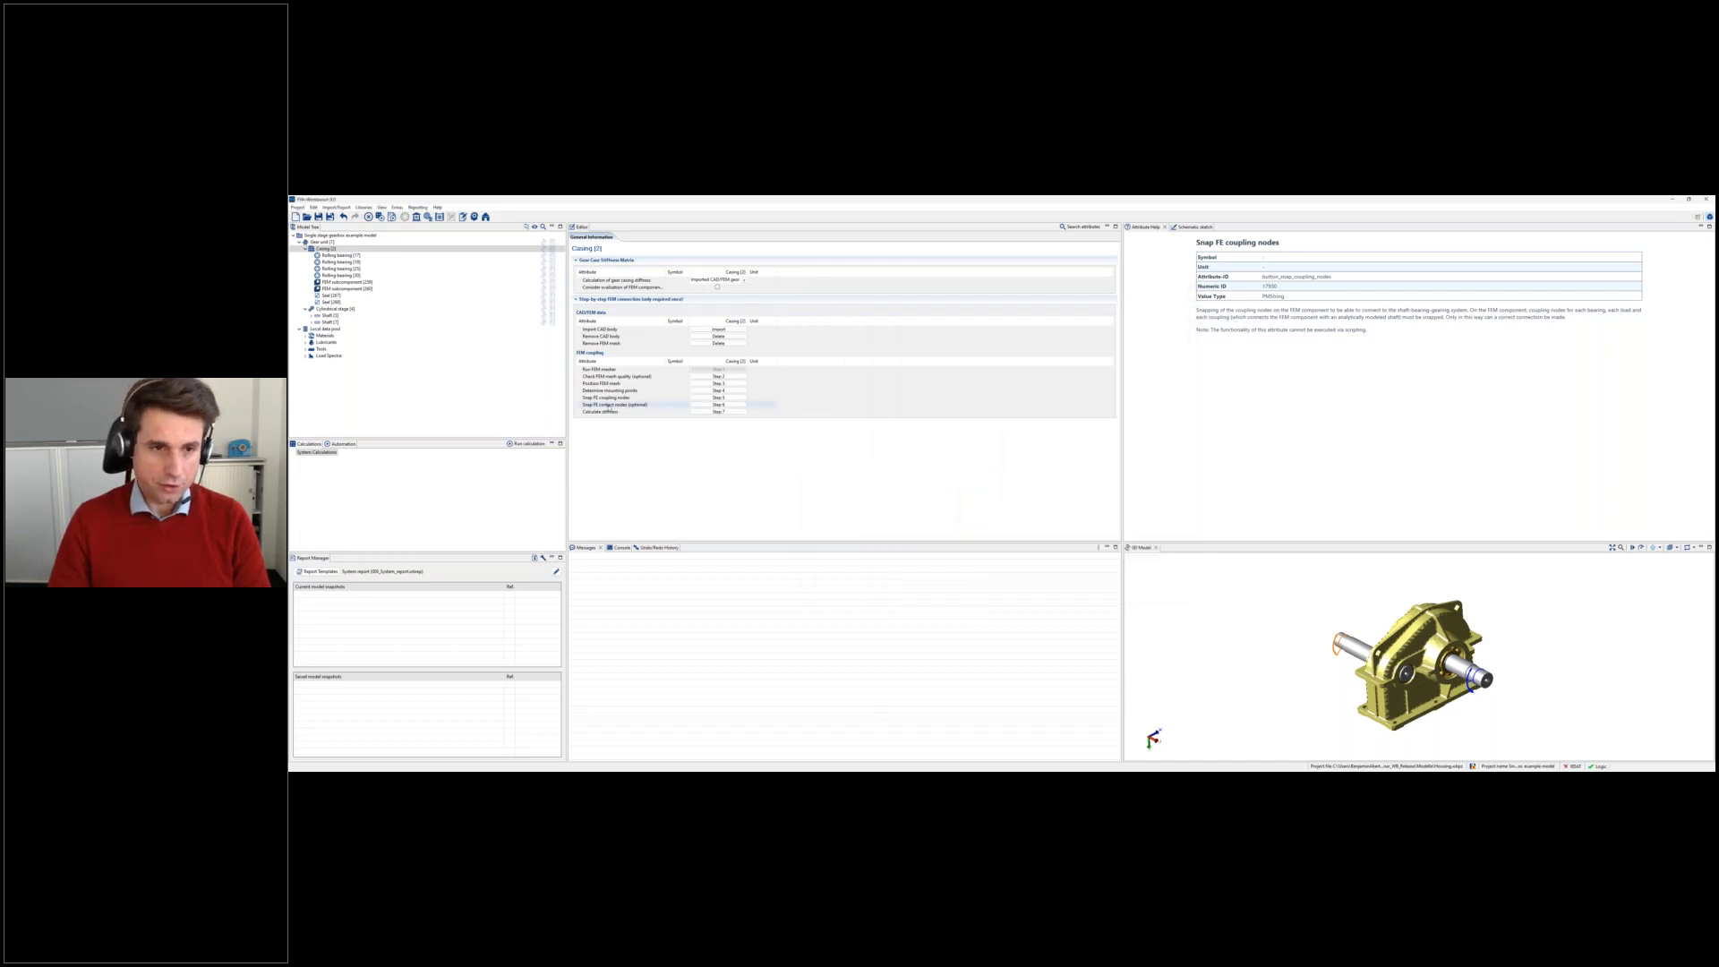
Start snapping the FE contact nodes, assigning the lower housing as contact target and the upper housing as its contact partner
click(597, 405)
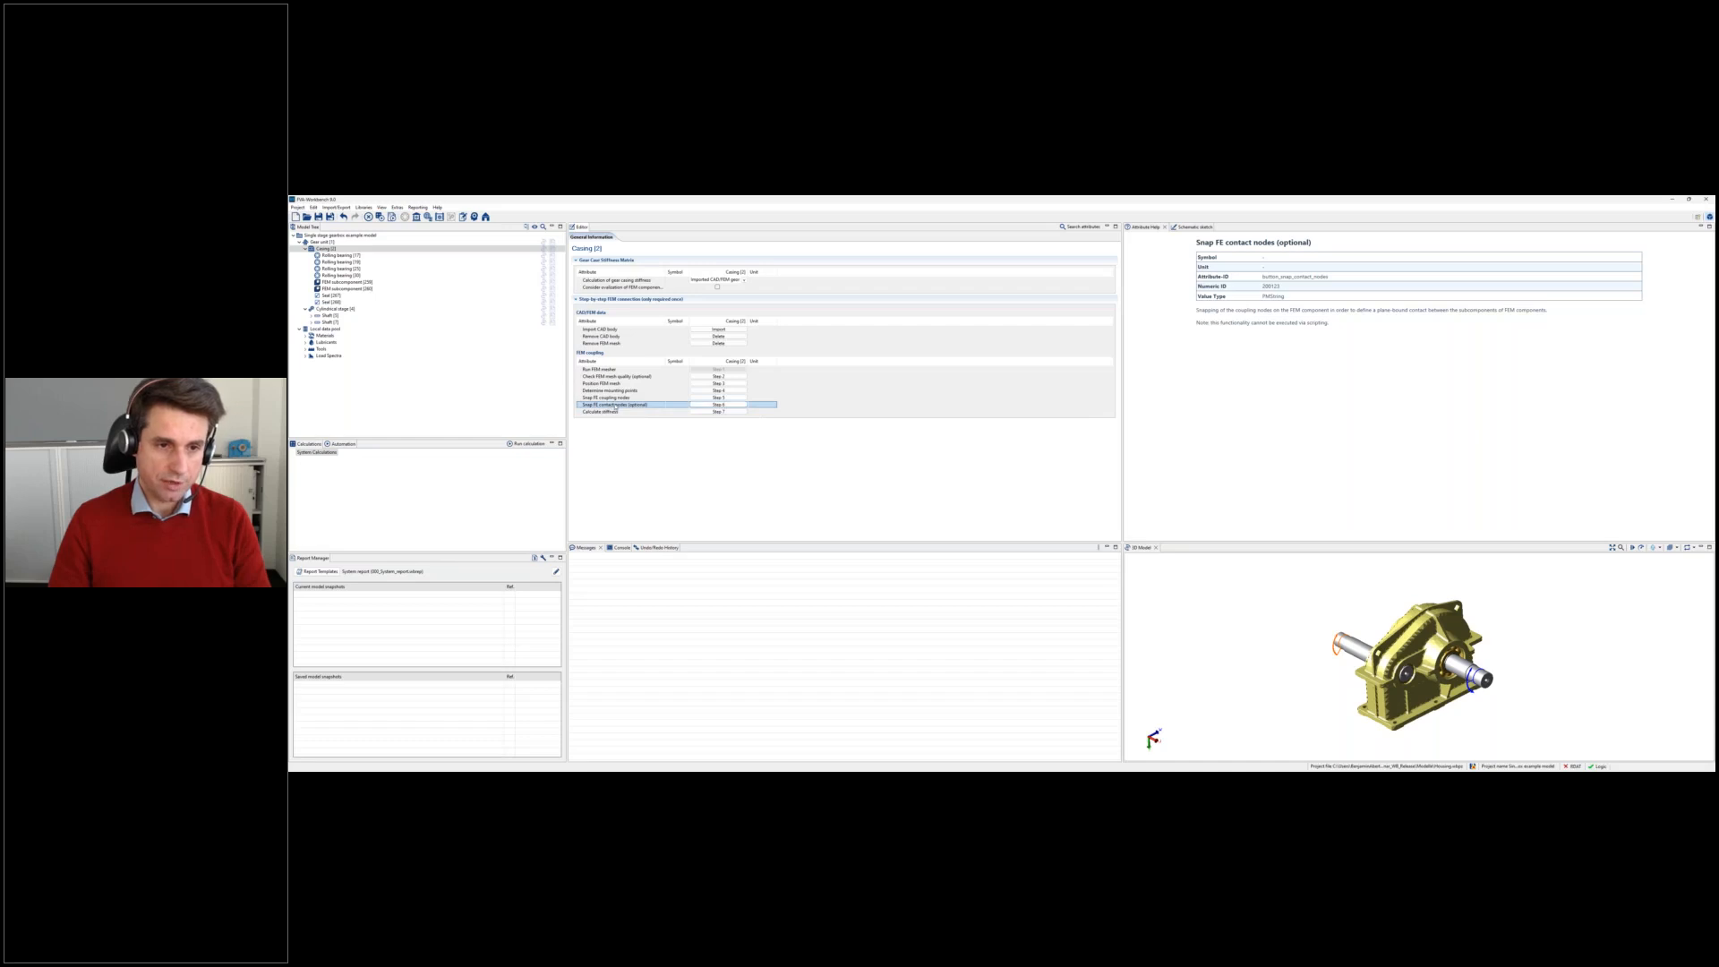
click(716, 405)
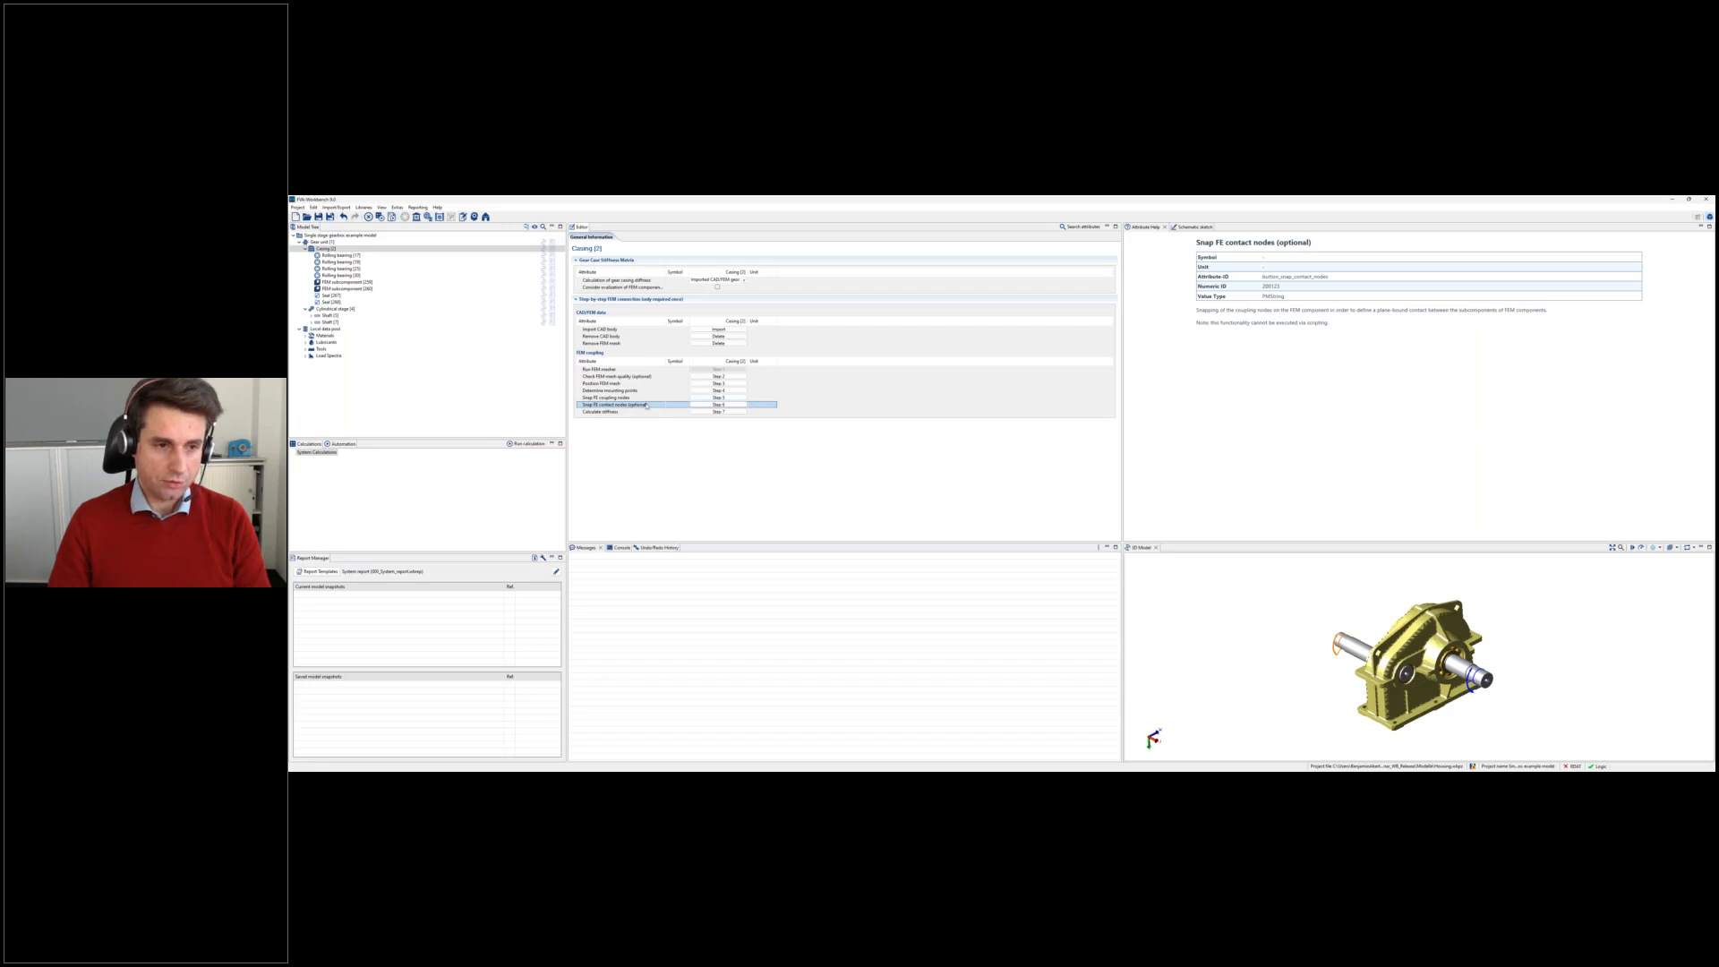
click(744, 406)
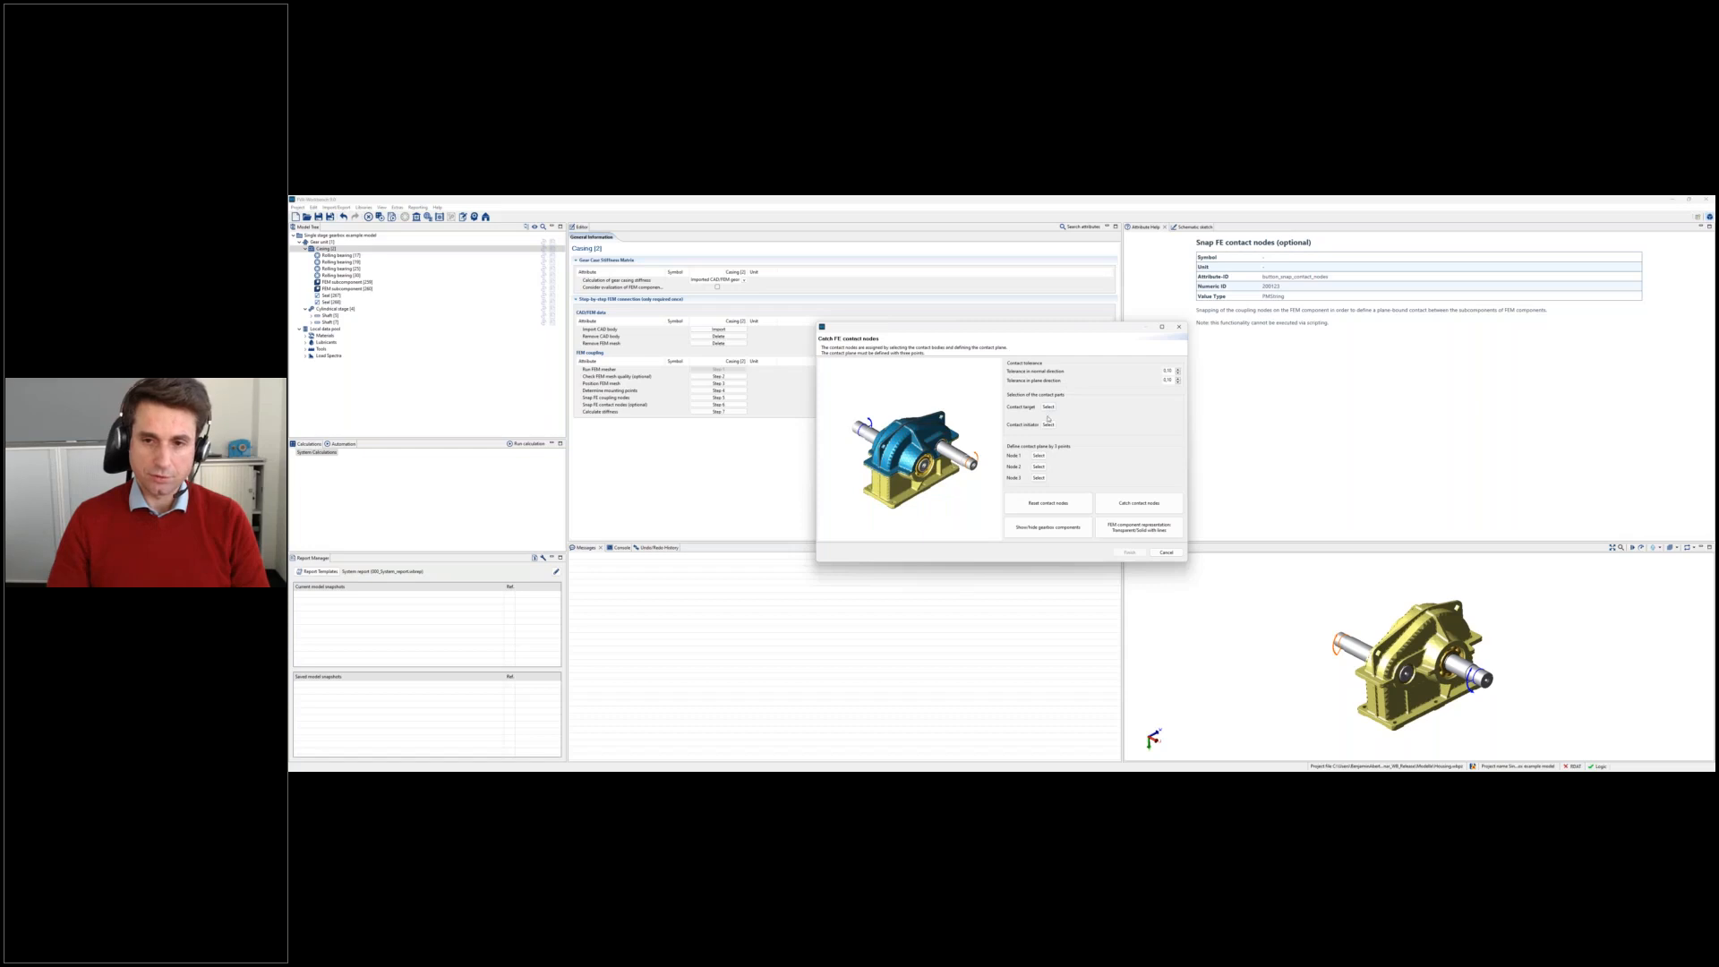
click(1048, 408)
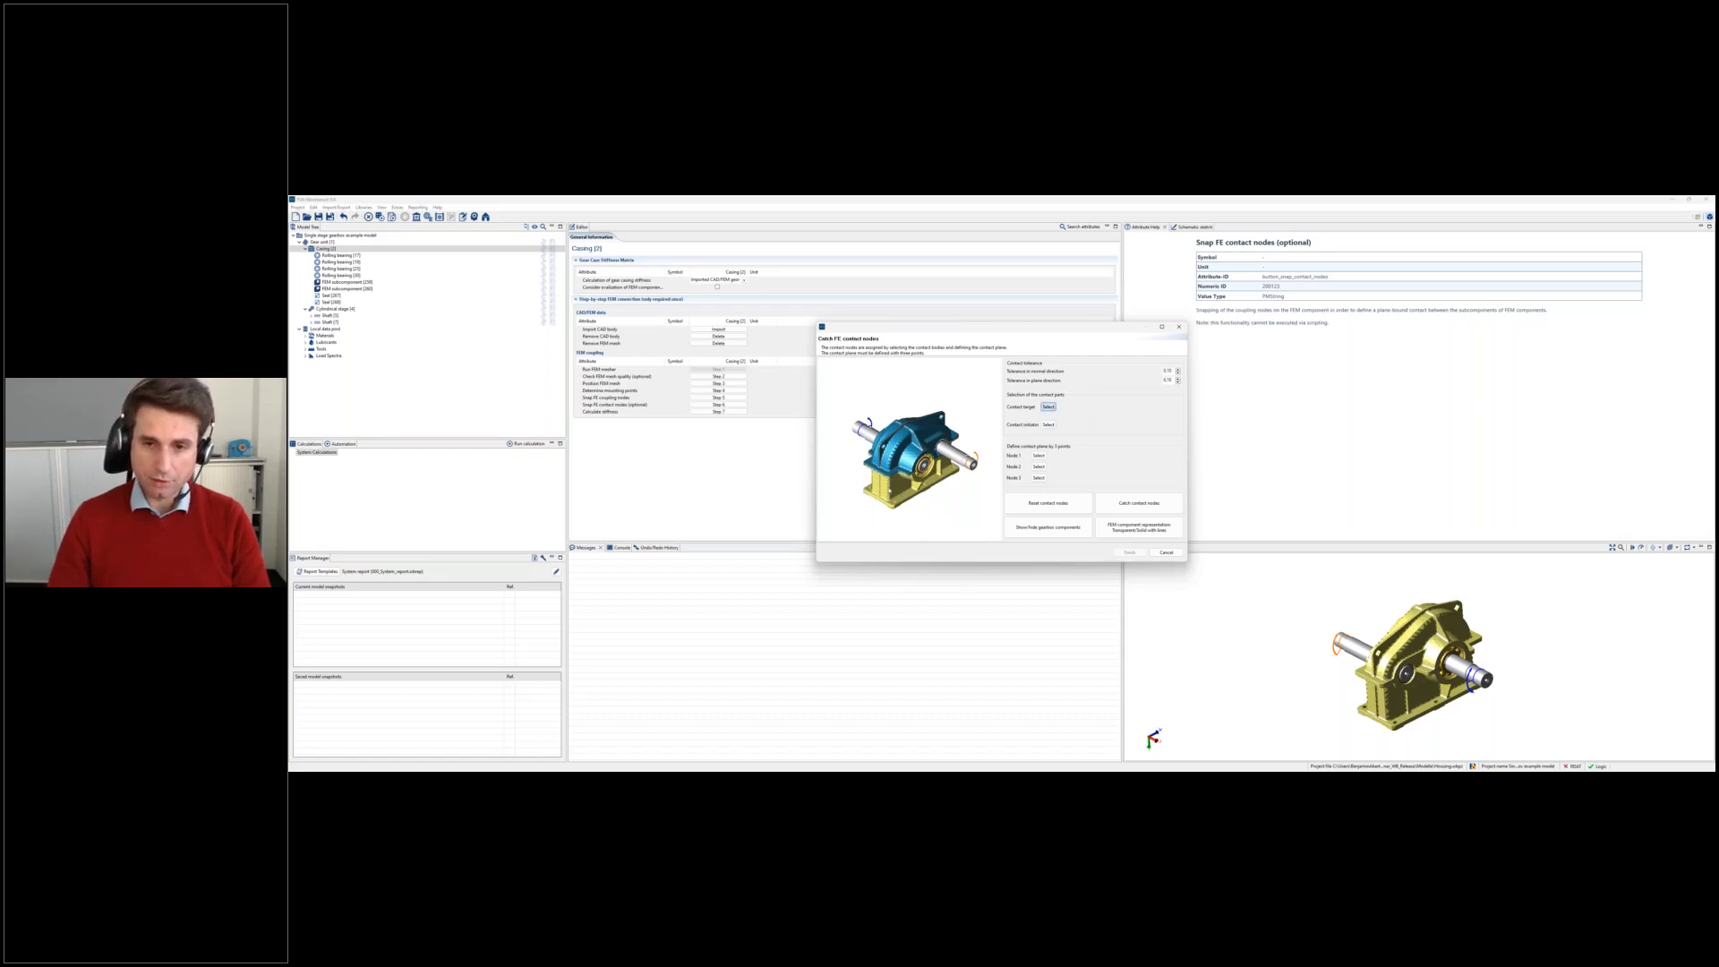
click(889, 490)
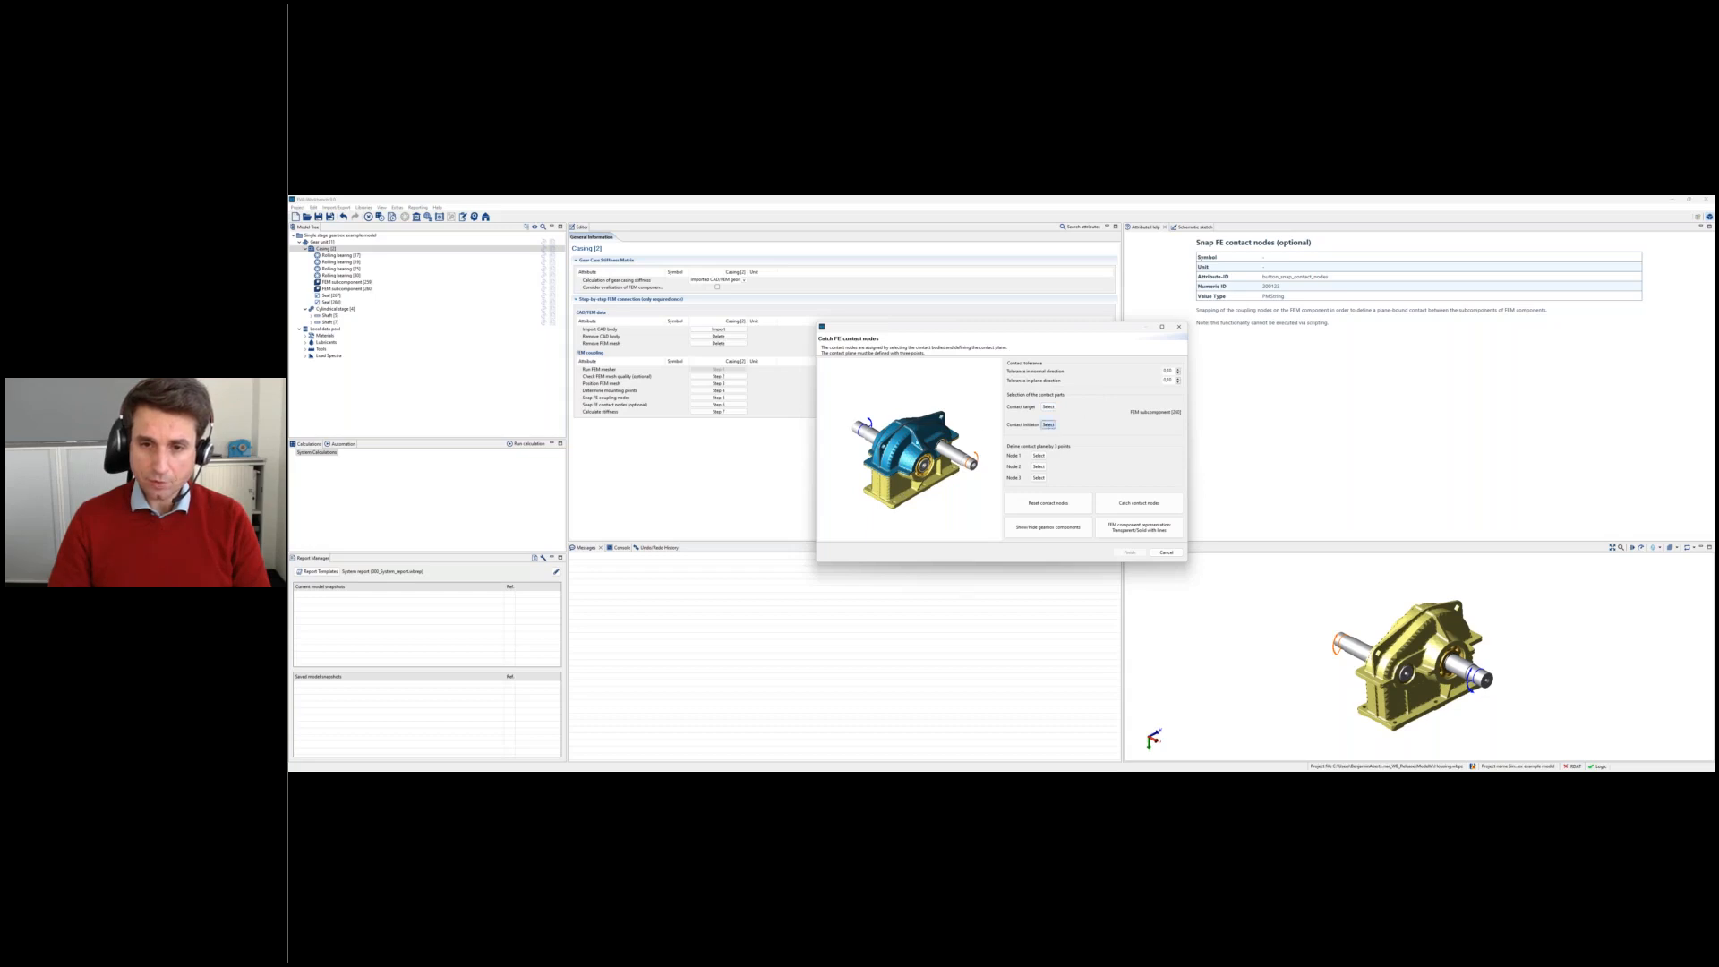
click(917, 440)
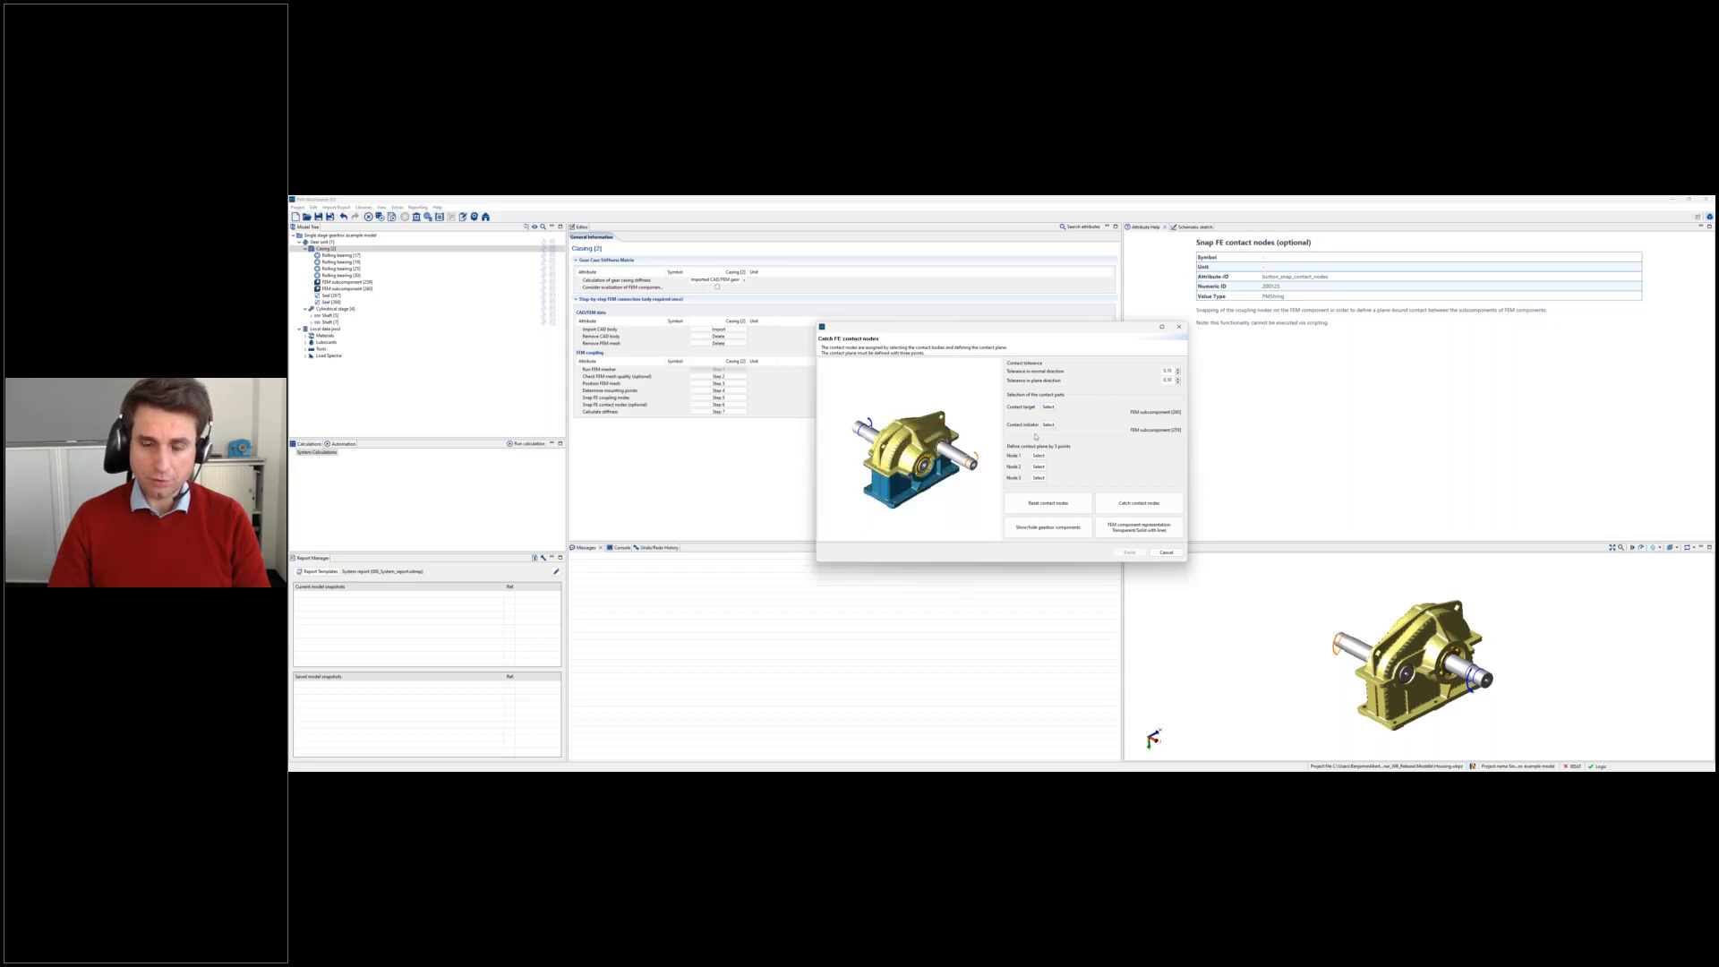
Hide the upper housing in the contact preview to expose the lower housing's parting face
right_click(898, 441)
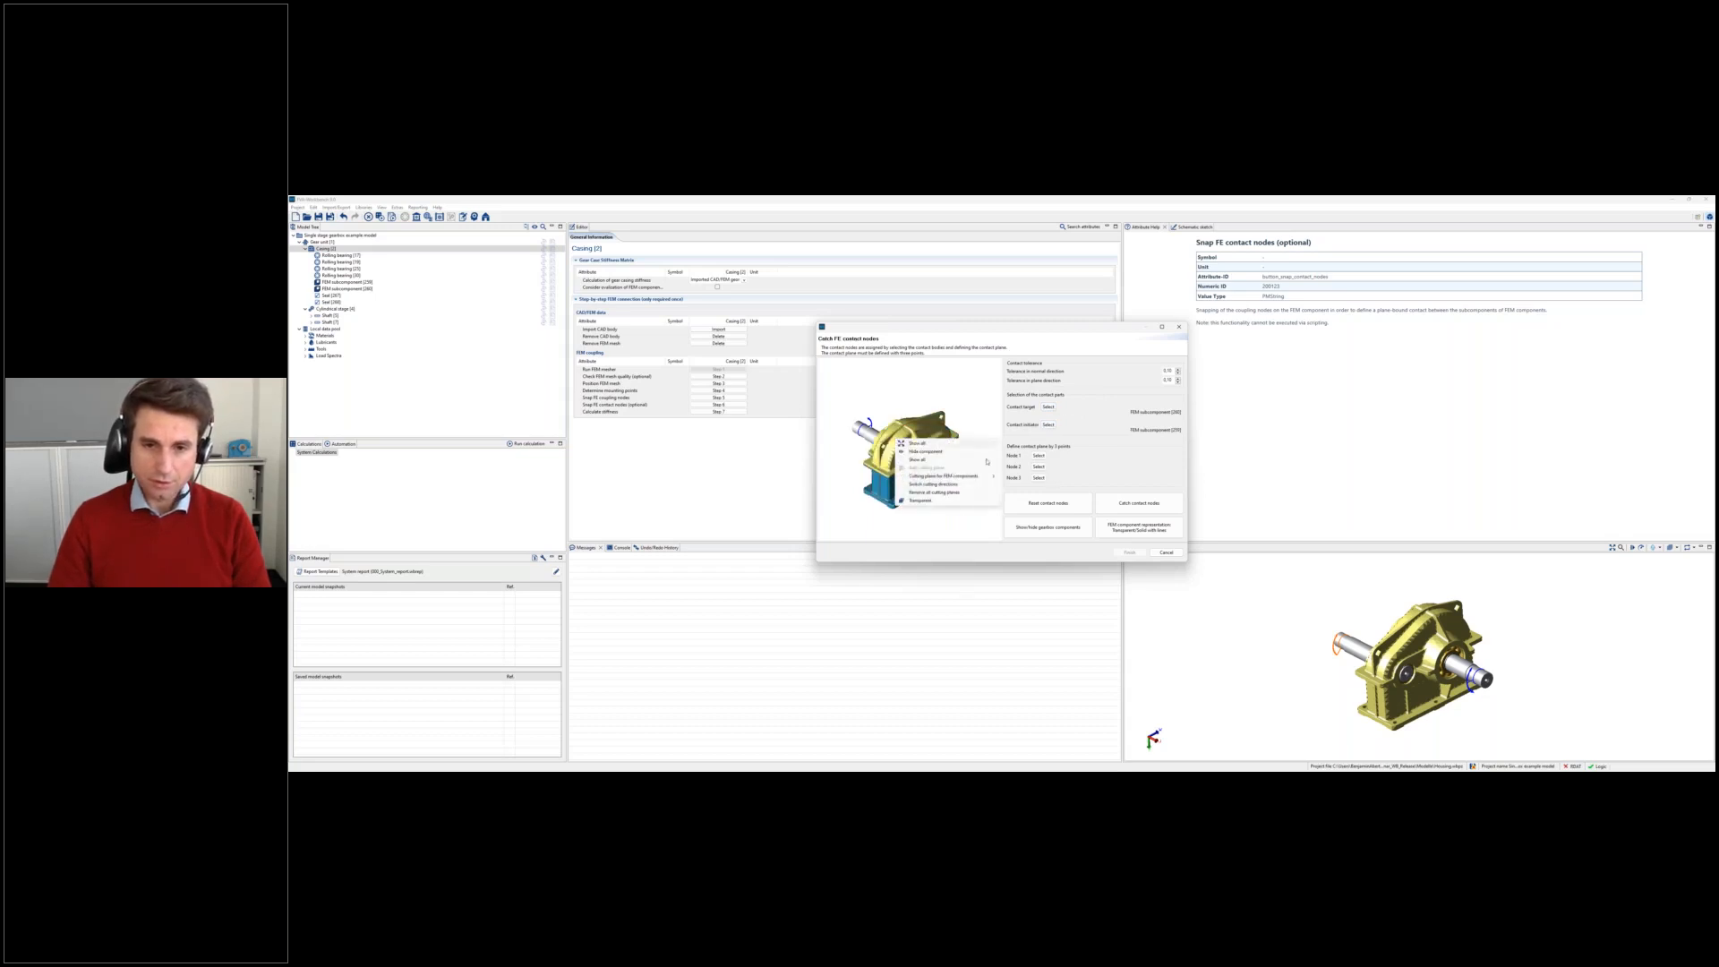
click(928, 452)
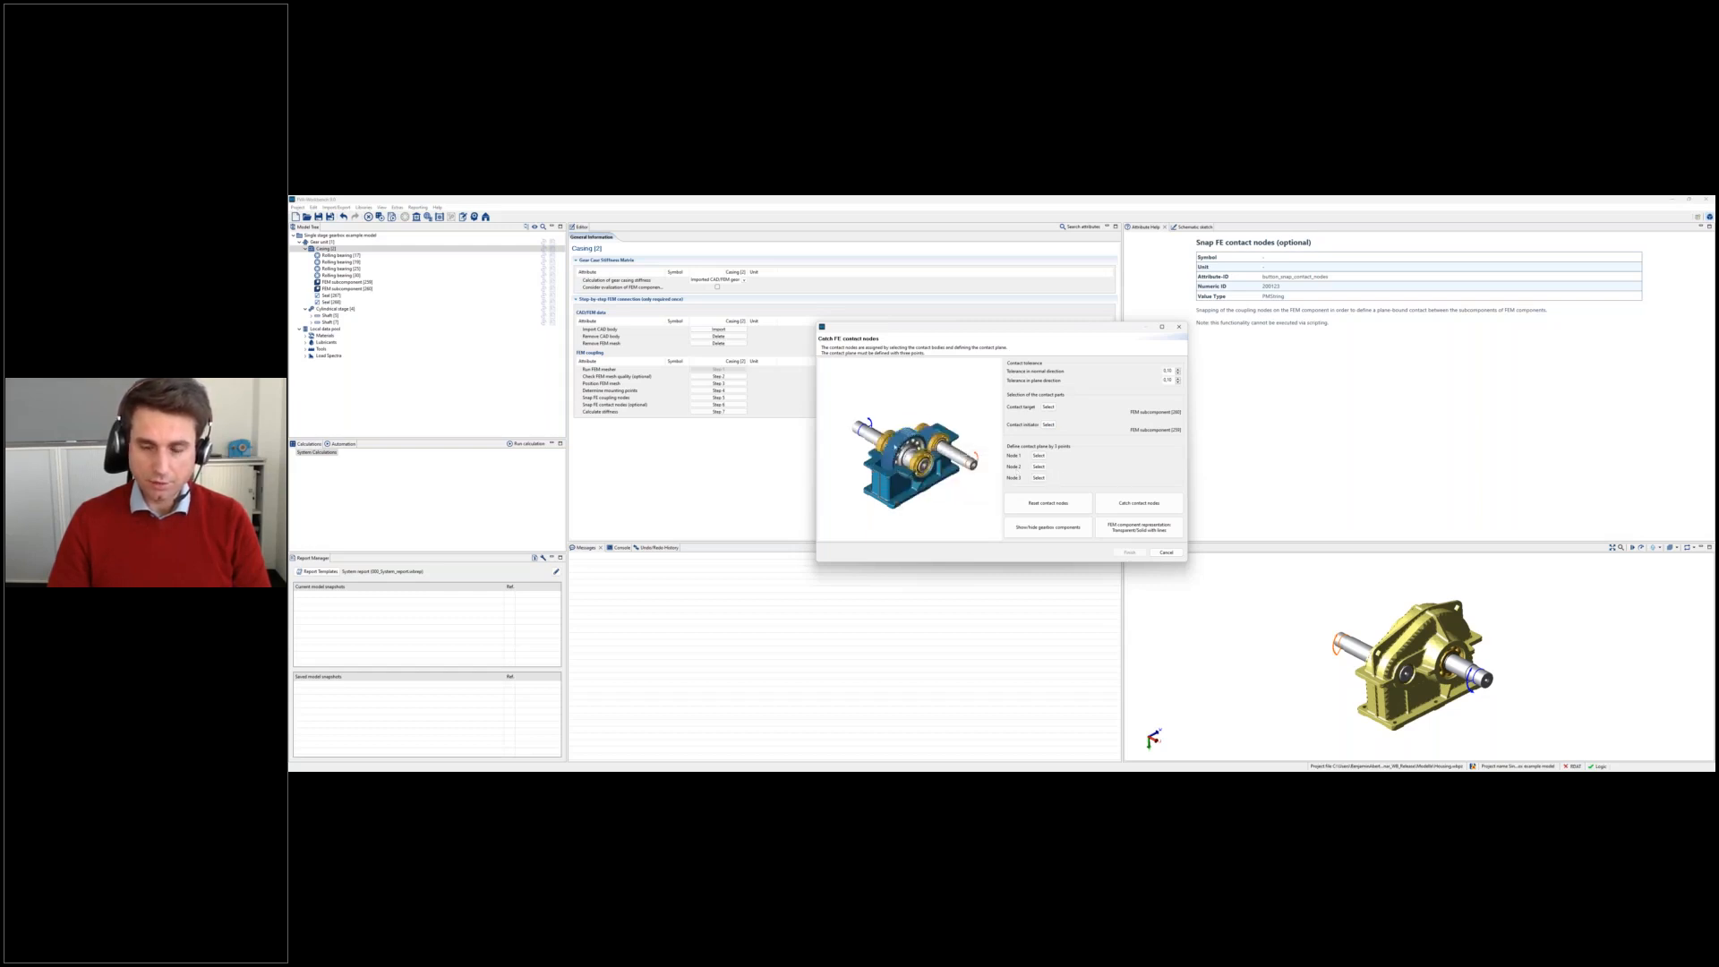
scroll(910, 452, up, 8)
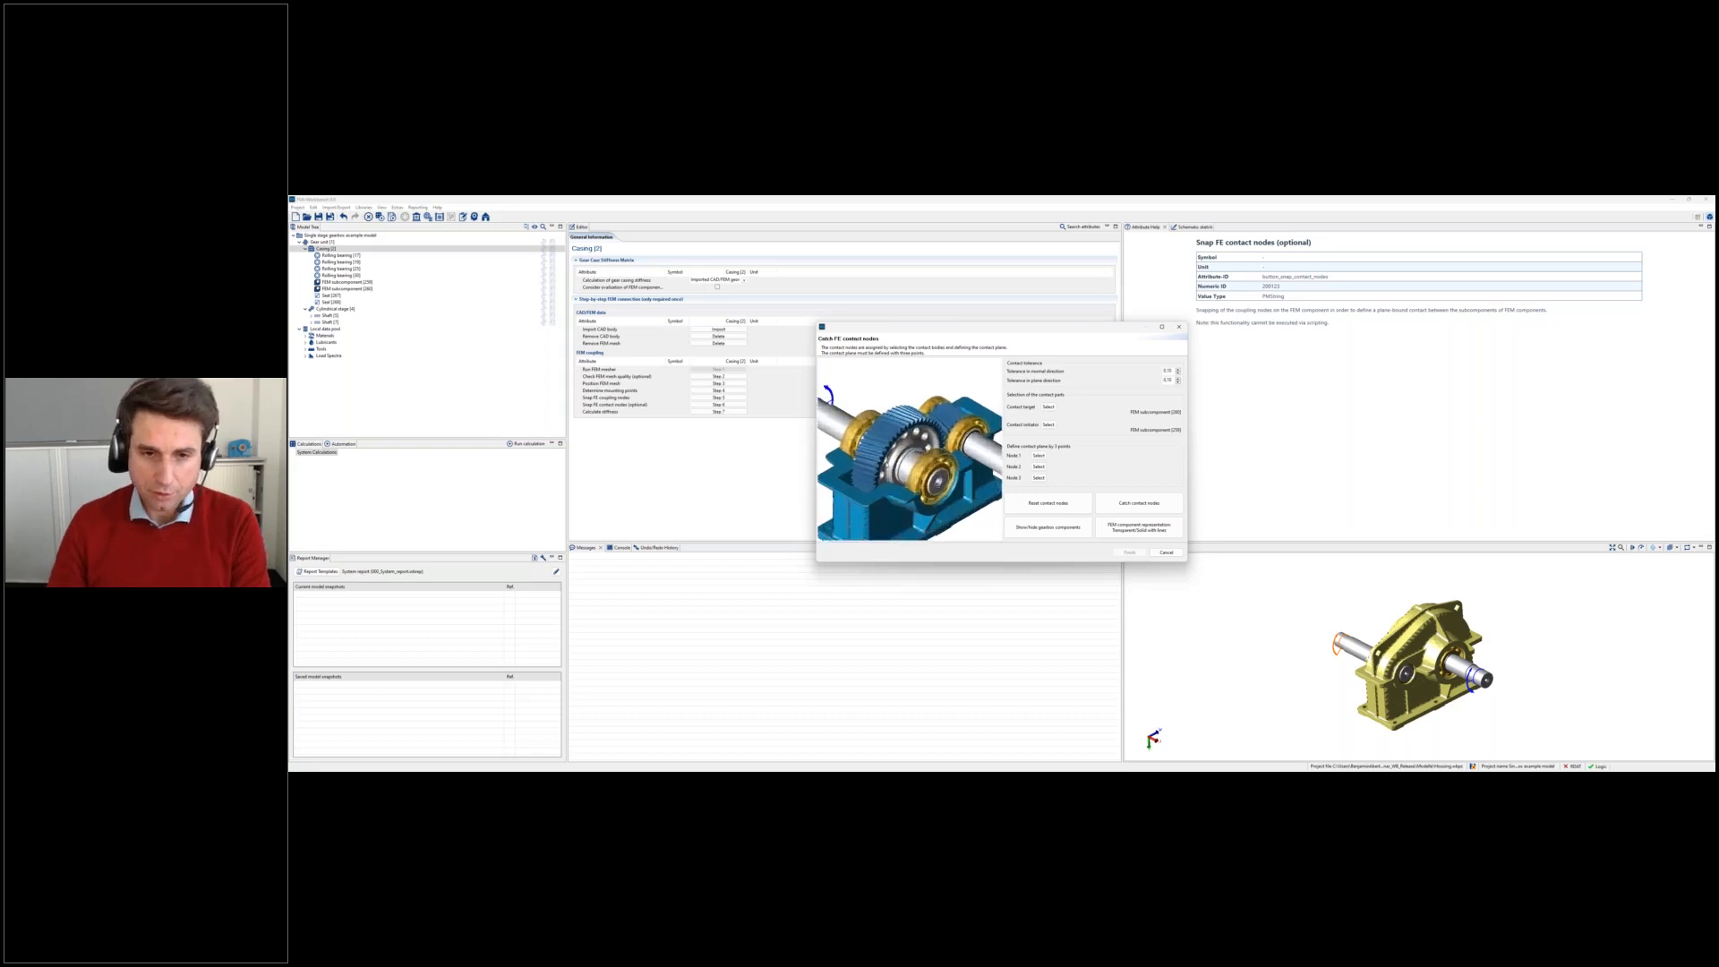
scroll(892, 473, up, 2)
middle_drag(892, 473, 945, 369)
Define the contact plane by three nodes on the lower housing's parting face and catch the contact nodes
click(1039, 456)
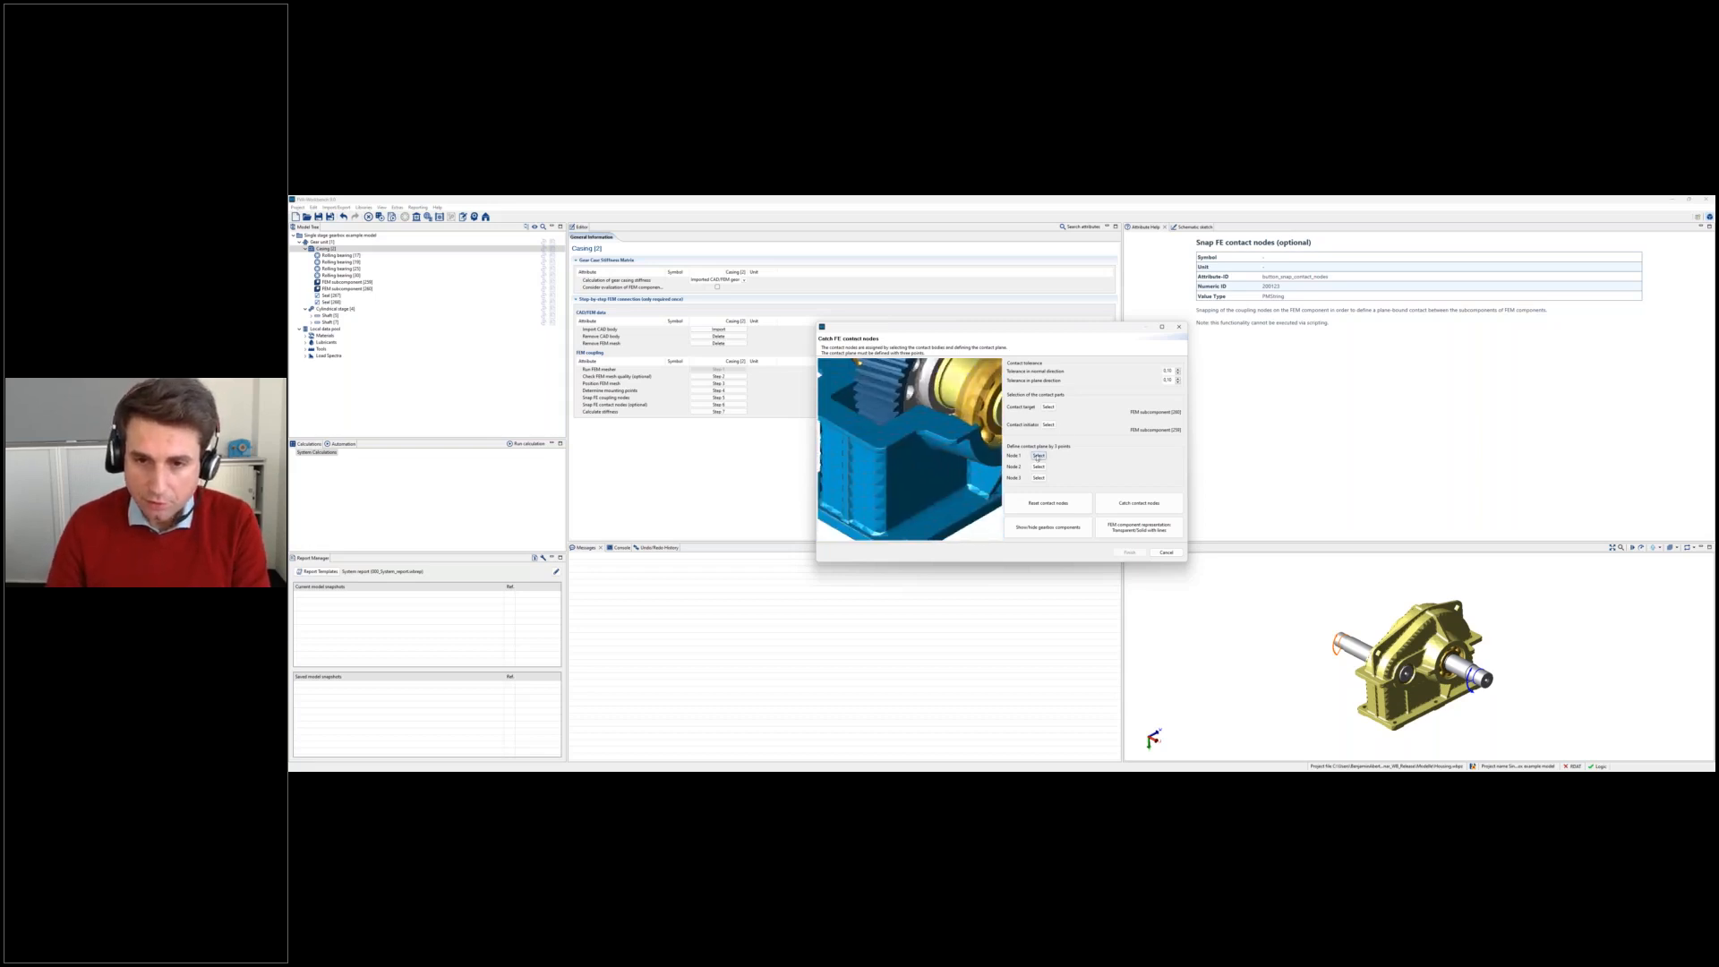
click(920, 417)
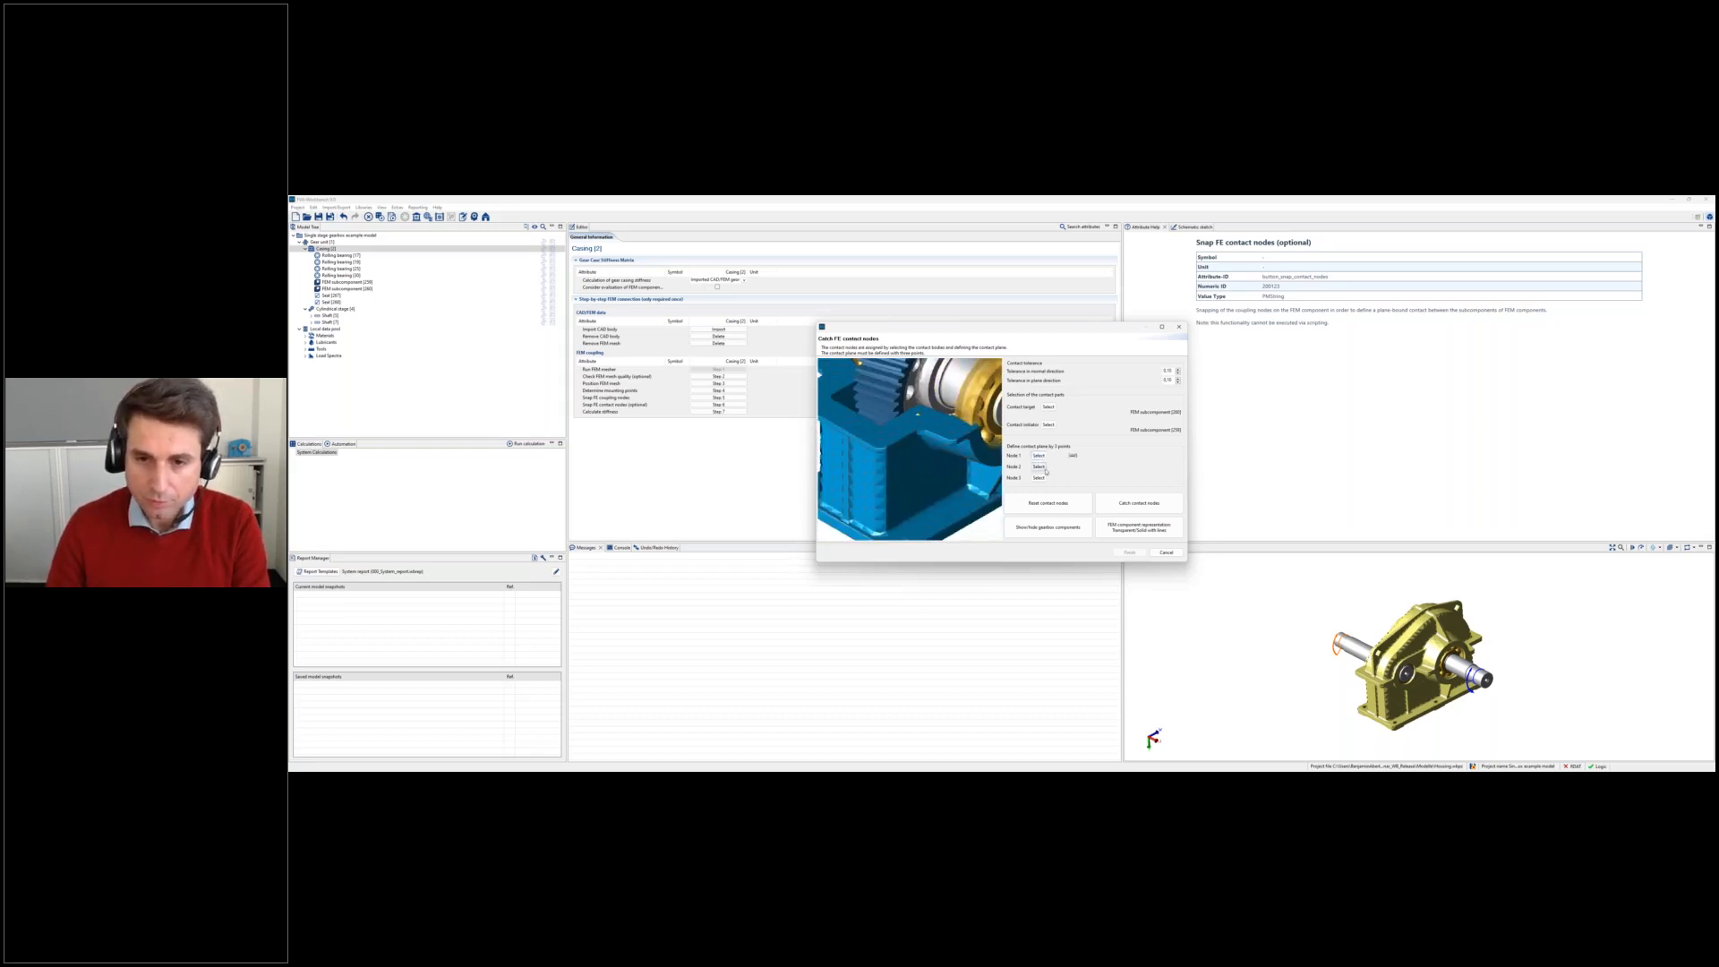
click(861, 430)
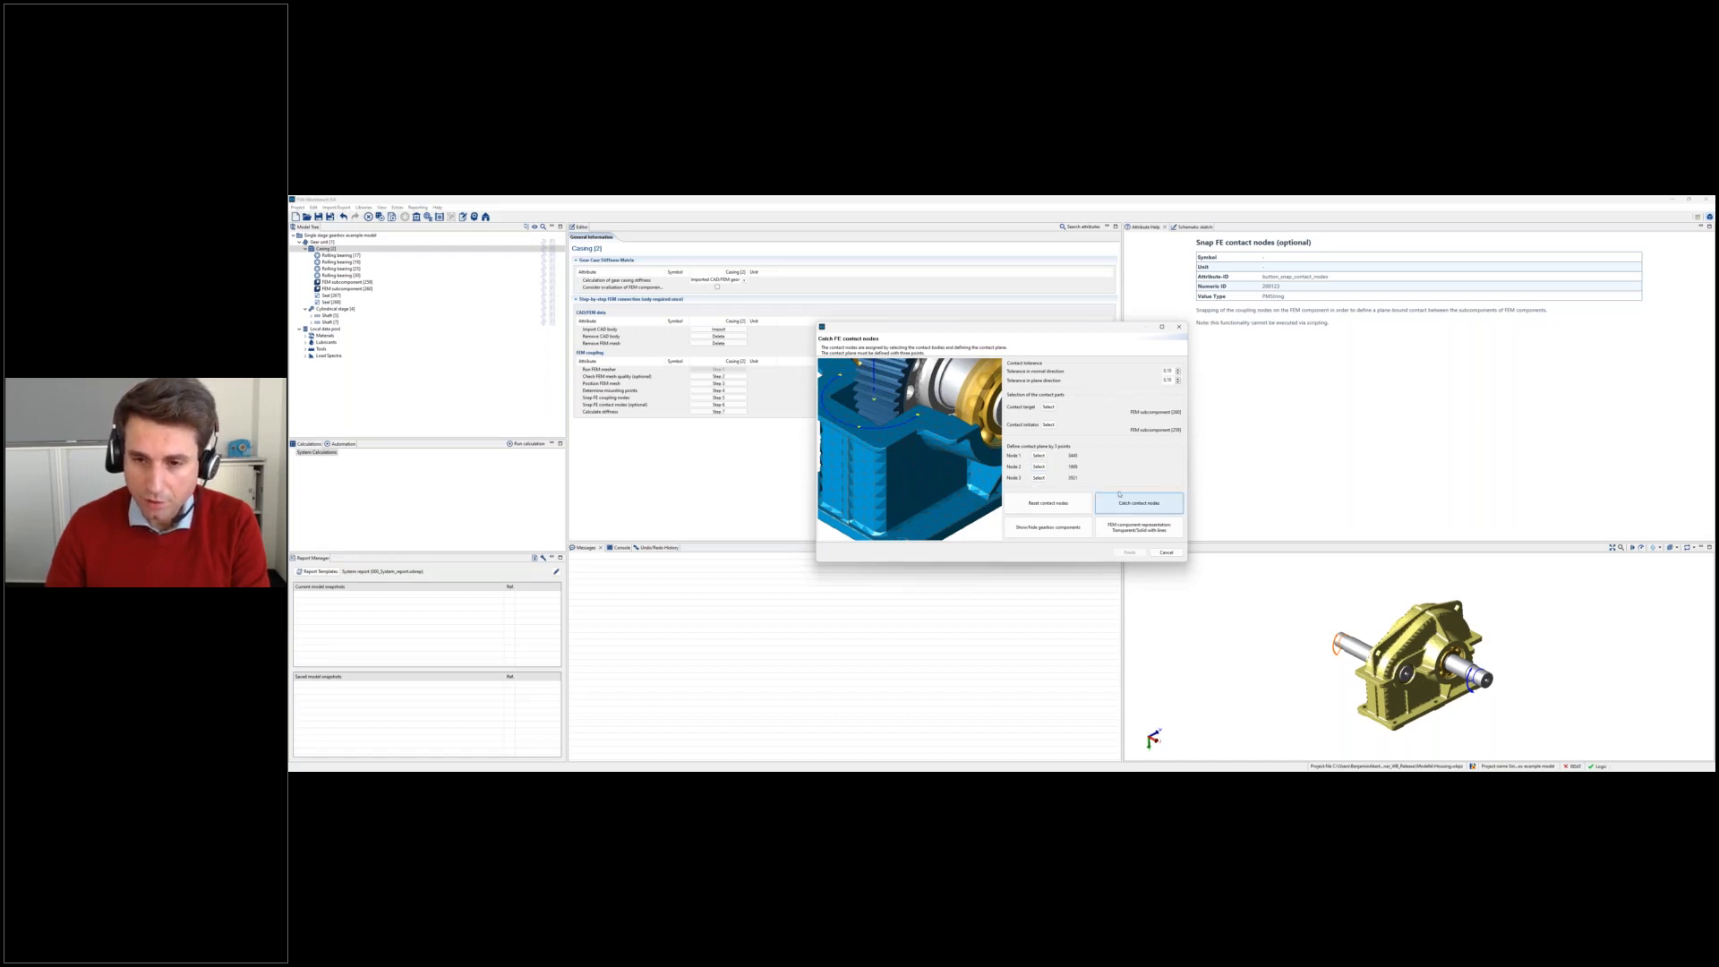
click(1163, 502)
scroll(859, 433, down, 5)
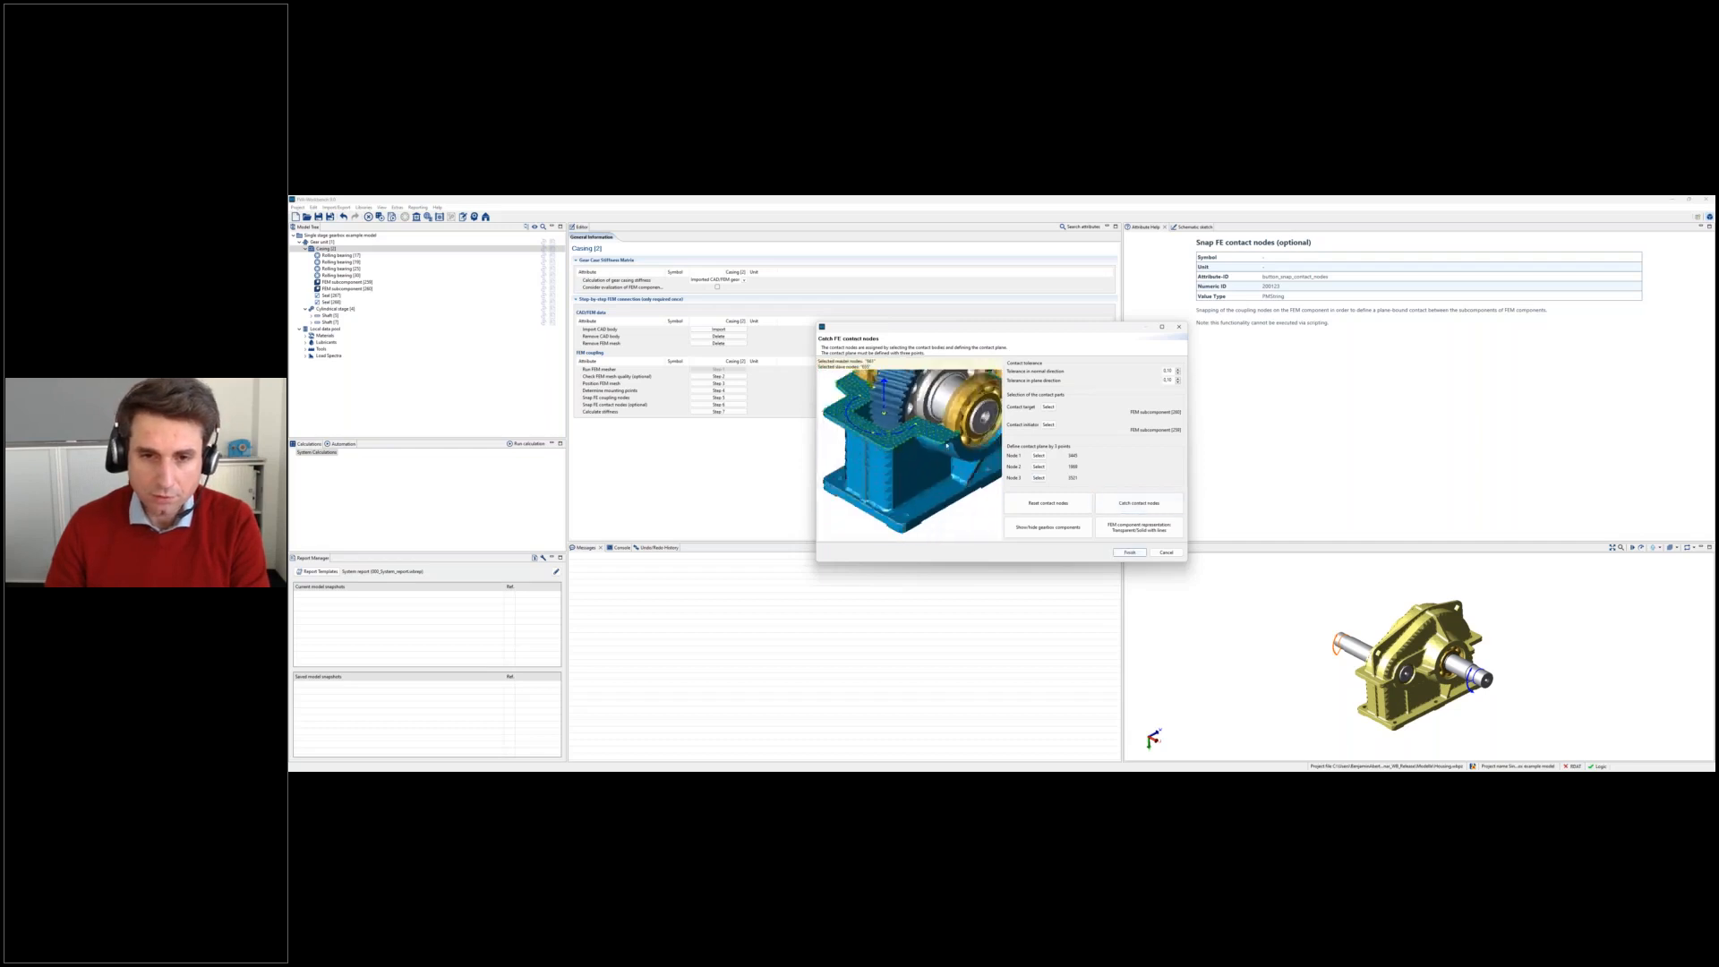
Finish the FE contact node definition between the housing halves and calculate the casing's reduced stiffness matrix
middle_drag(953, 415, 1008, 464)
click(1127, 553)
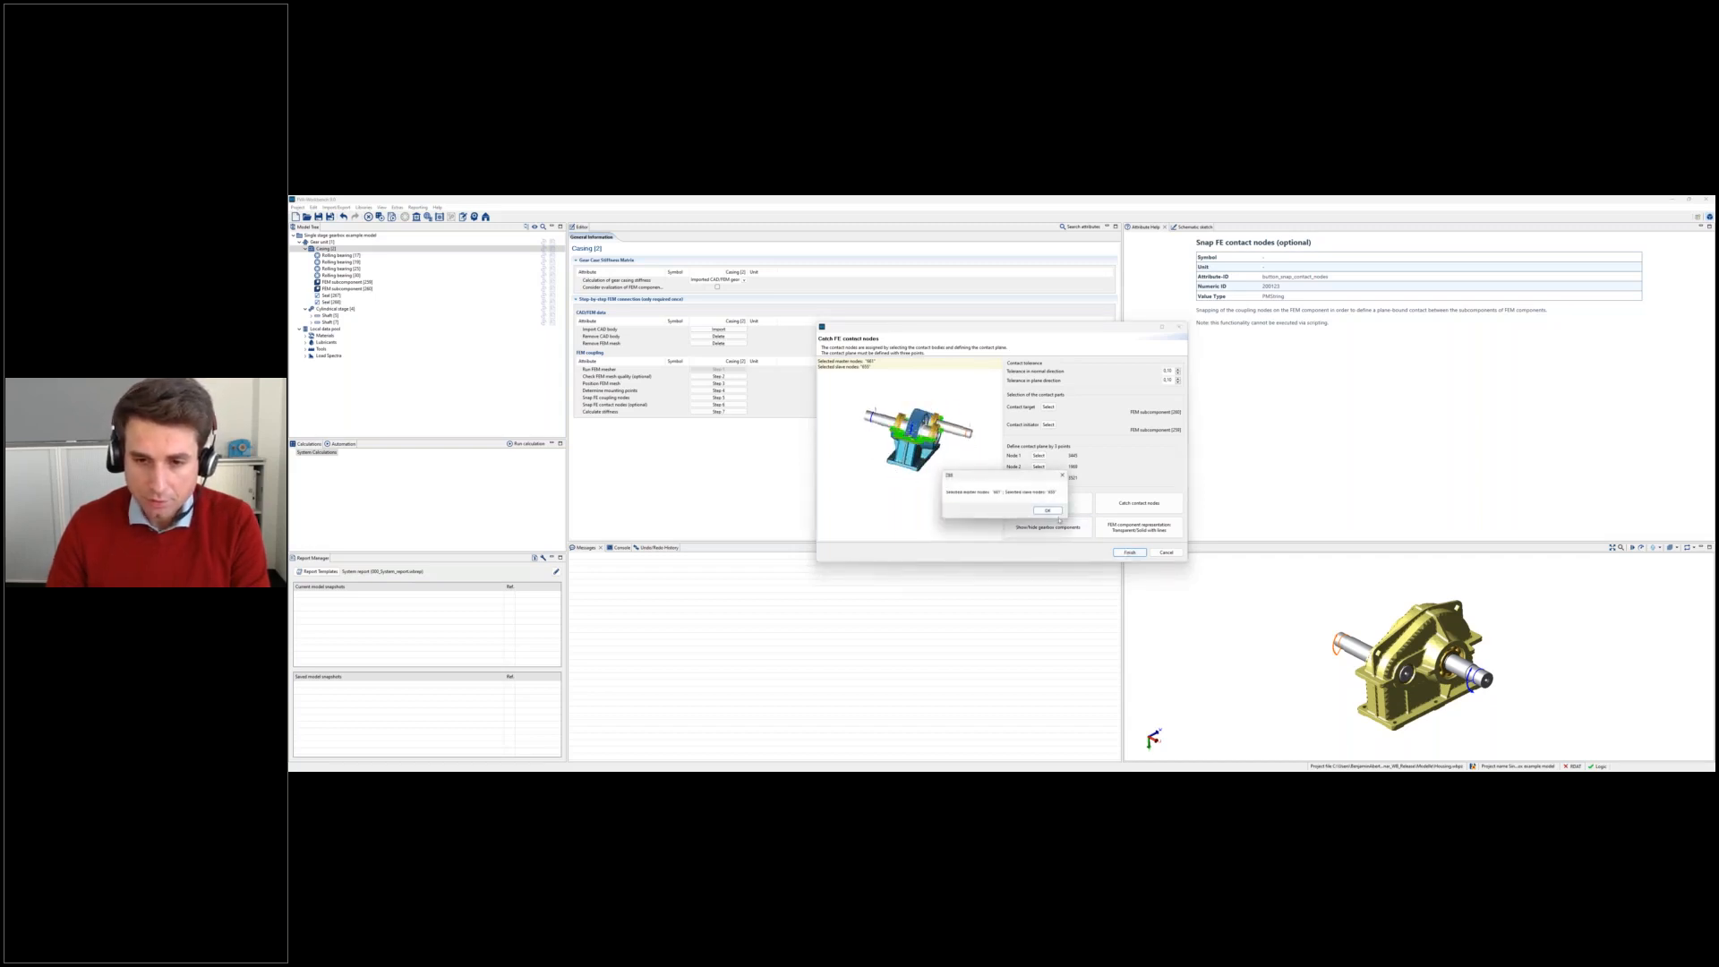
click(1048, 511)
click(639, 412)
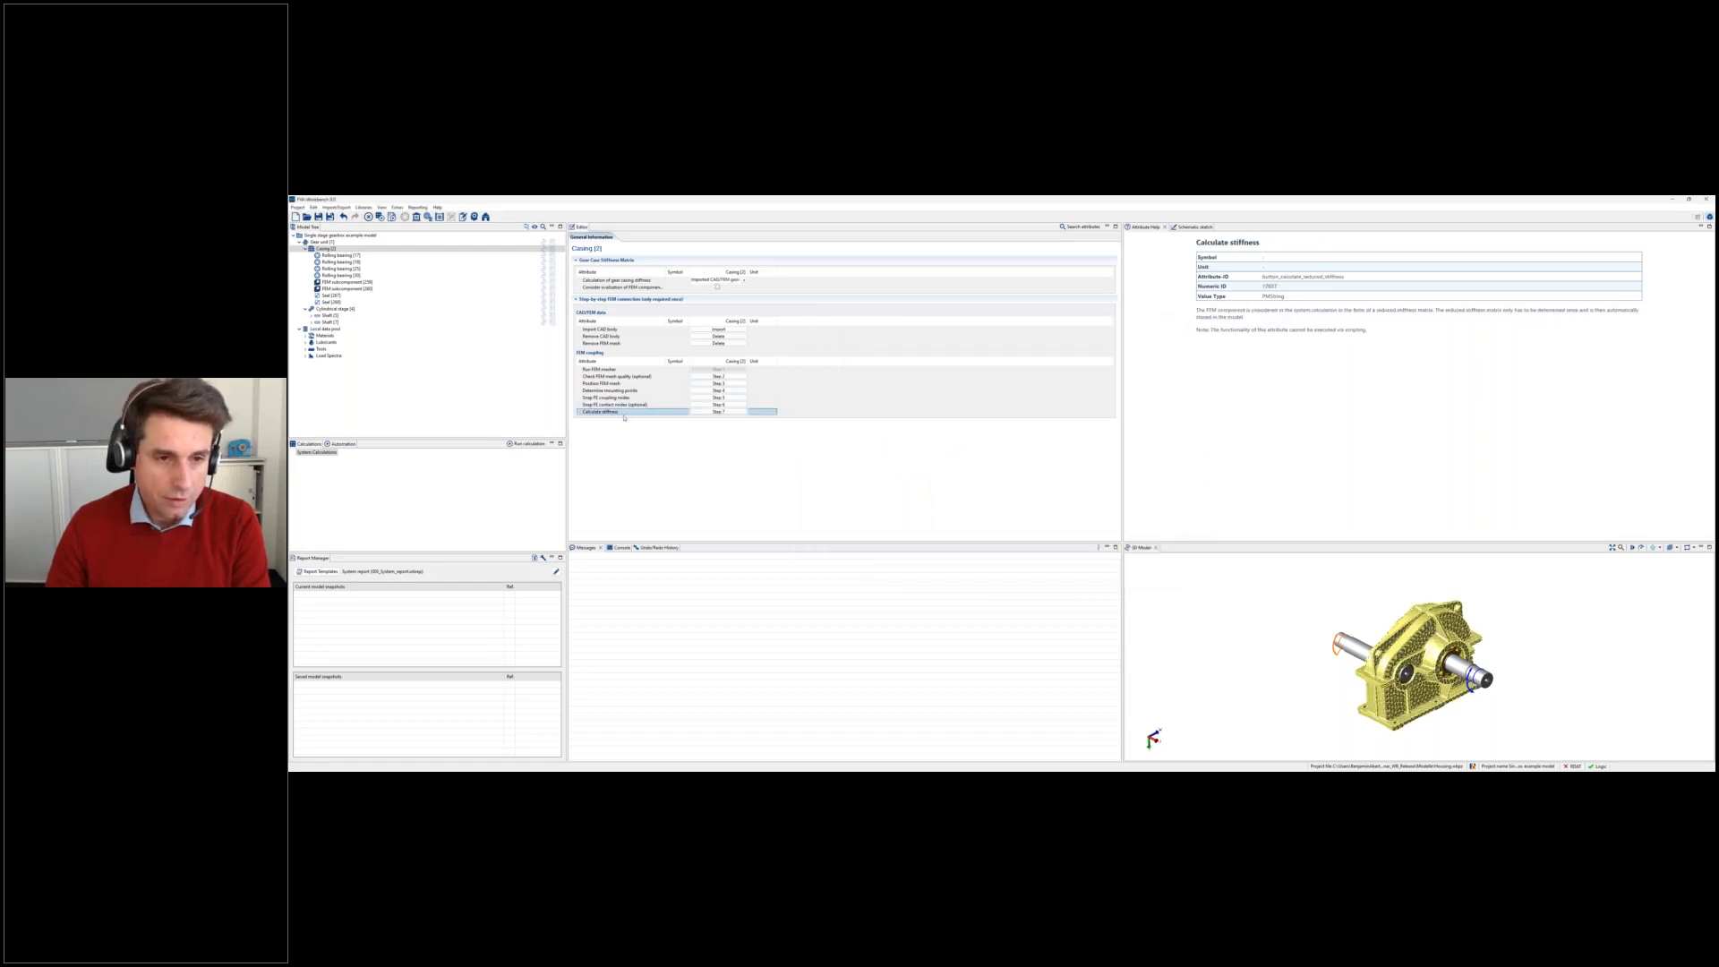
double_click(594, 413)
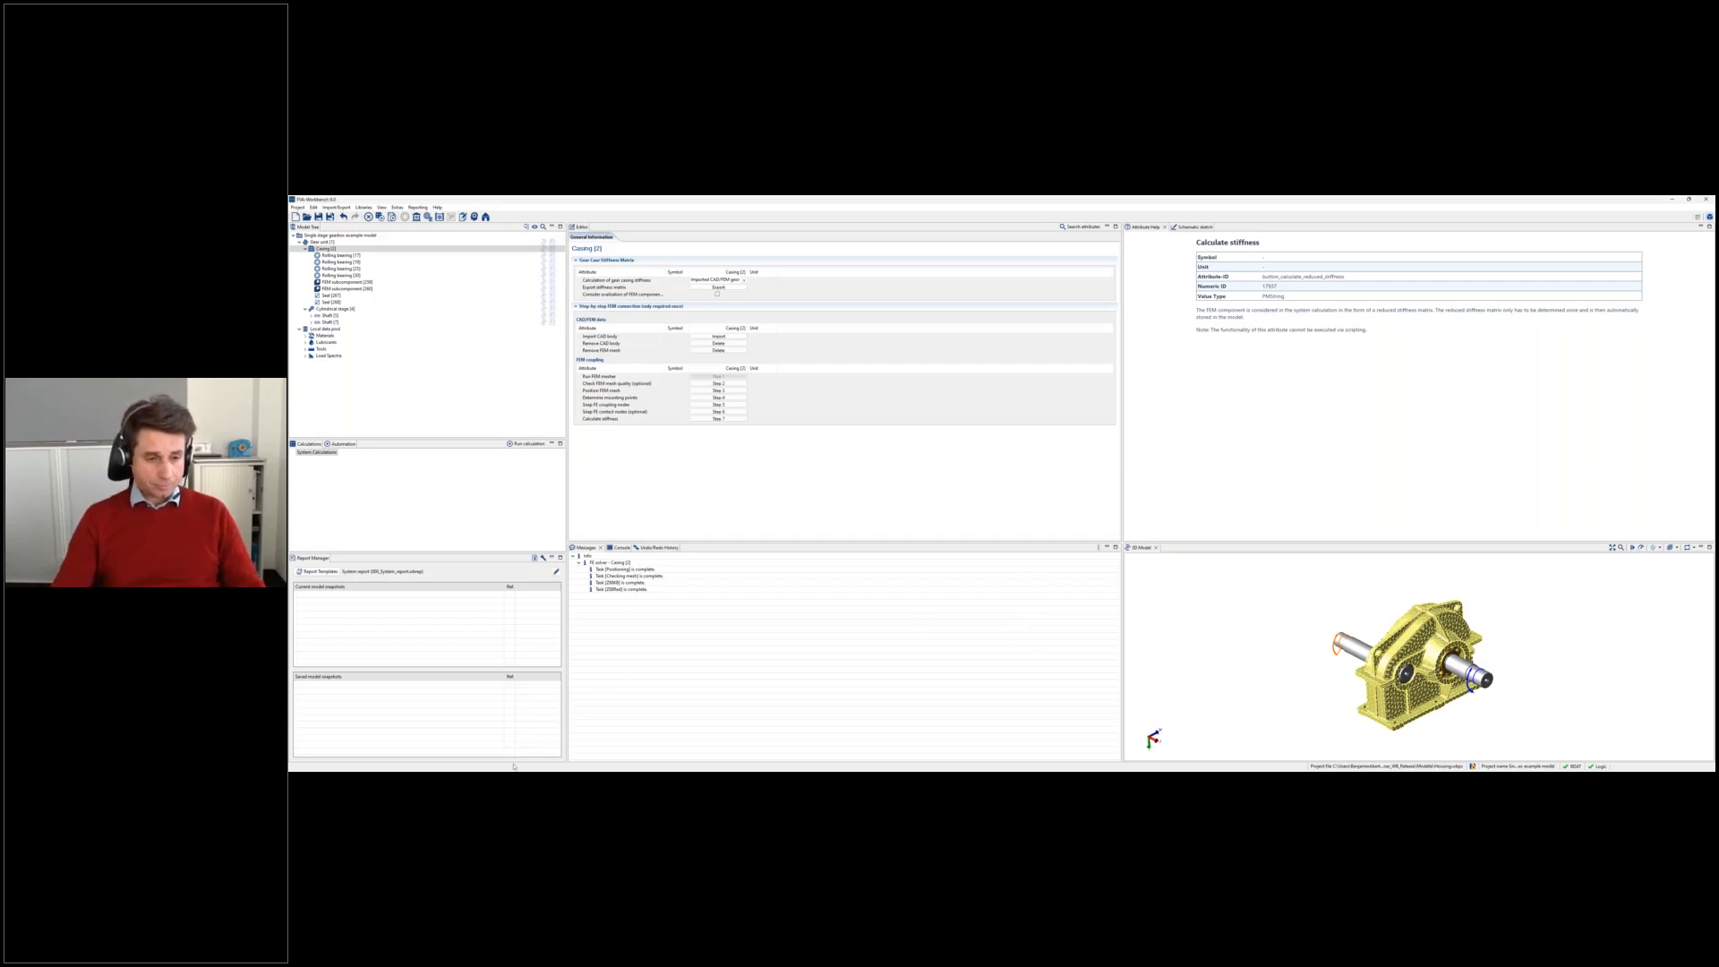
mouse_move(499, 775)
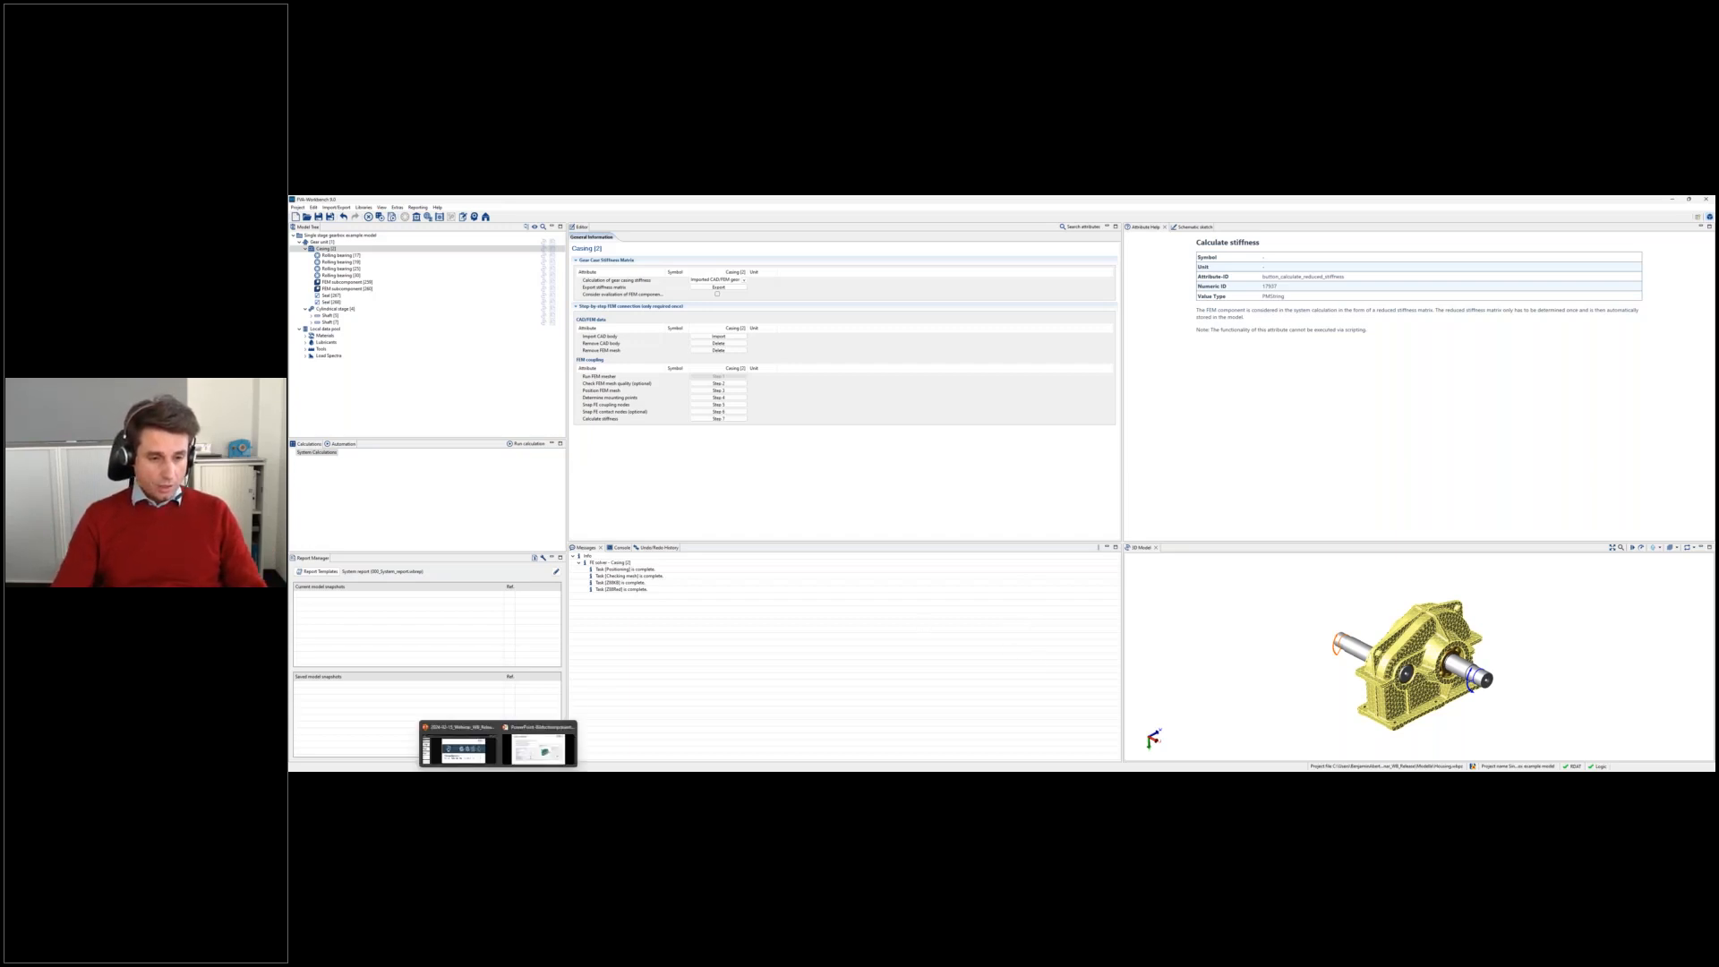
click(538, 748)
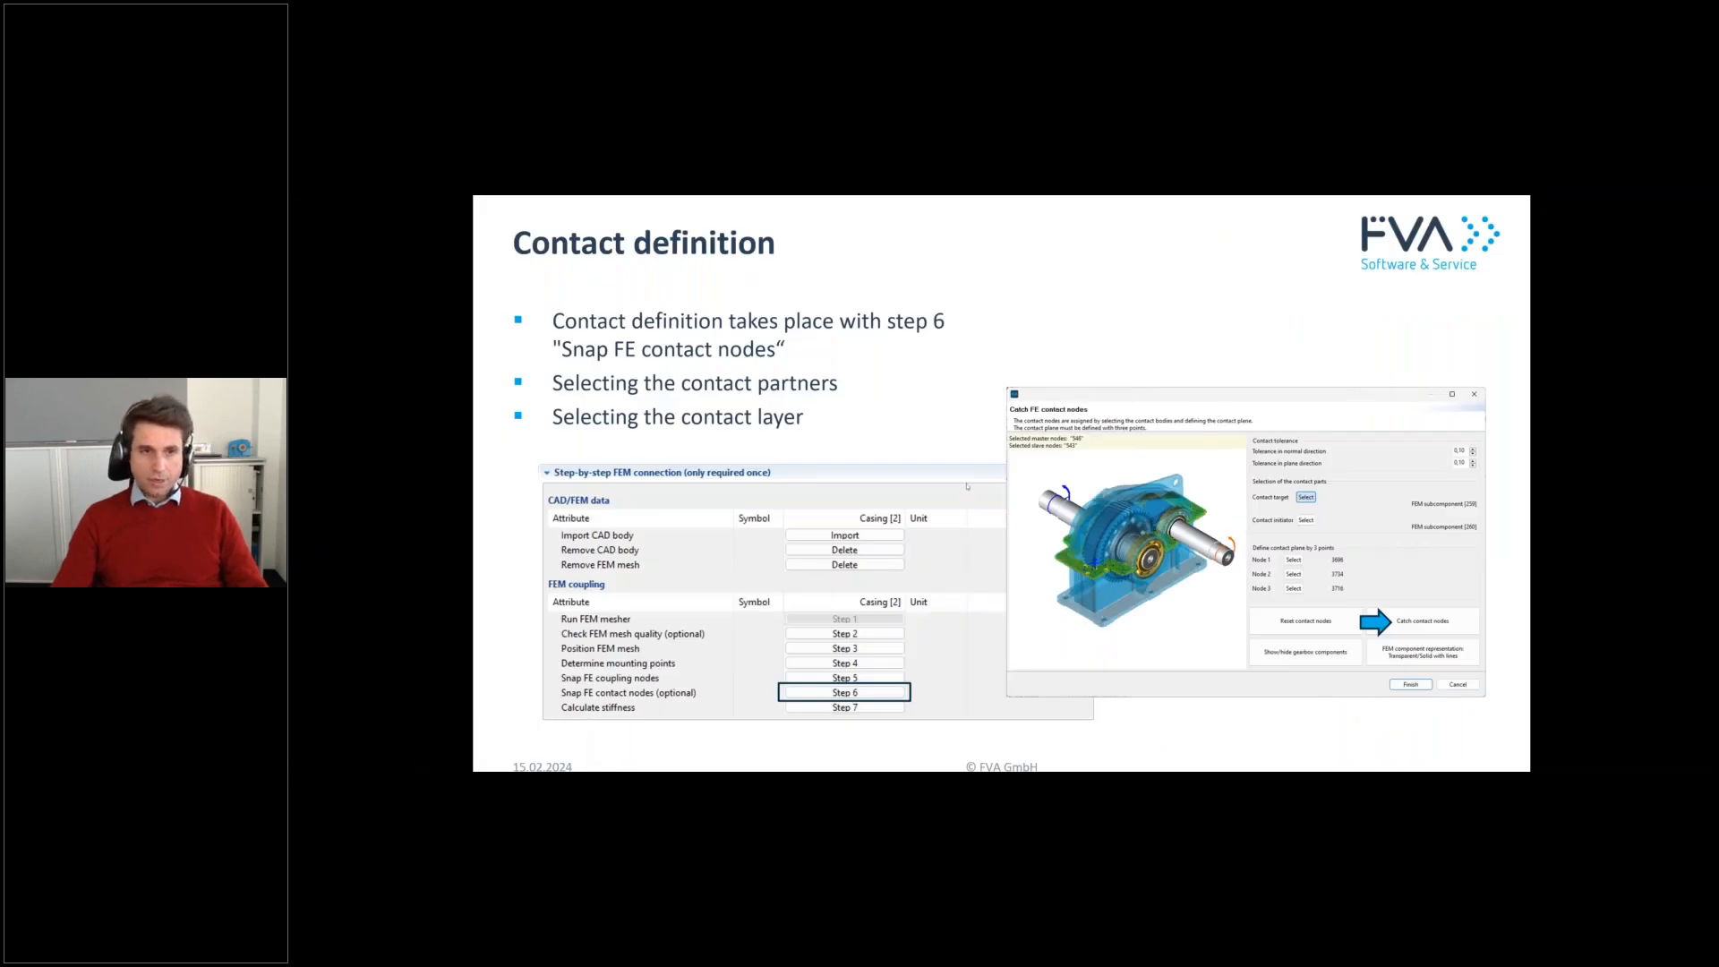
key(Right)
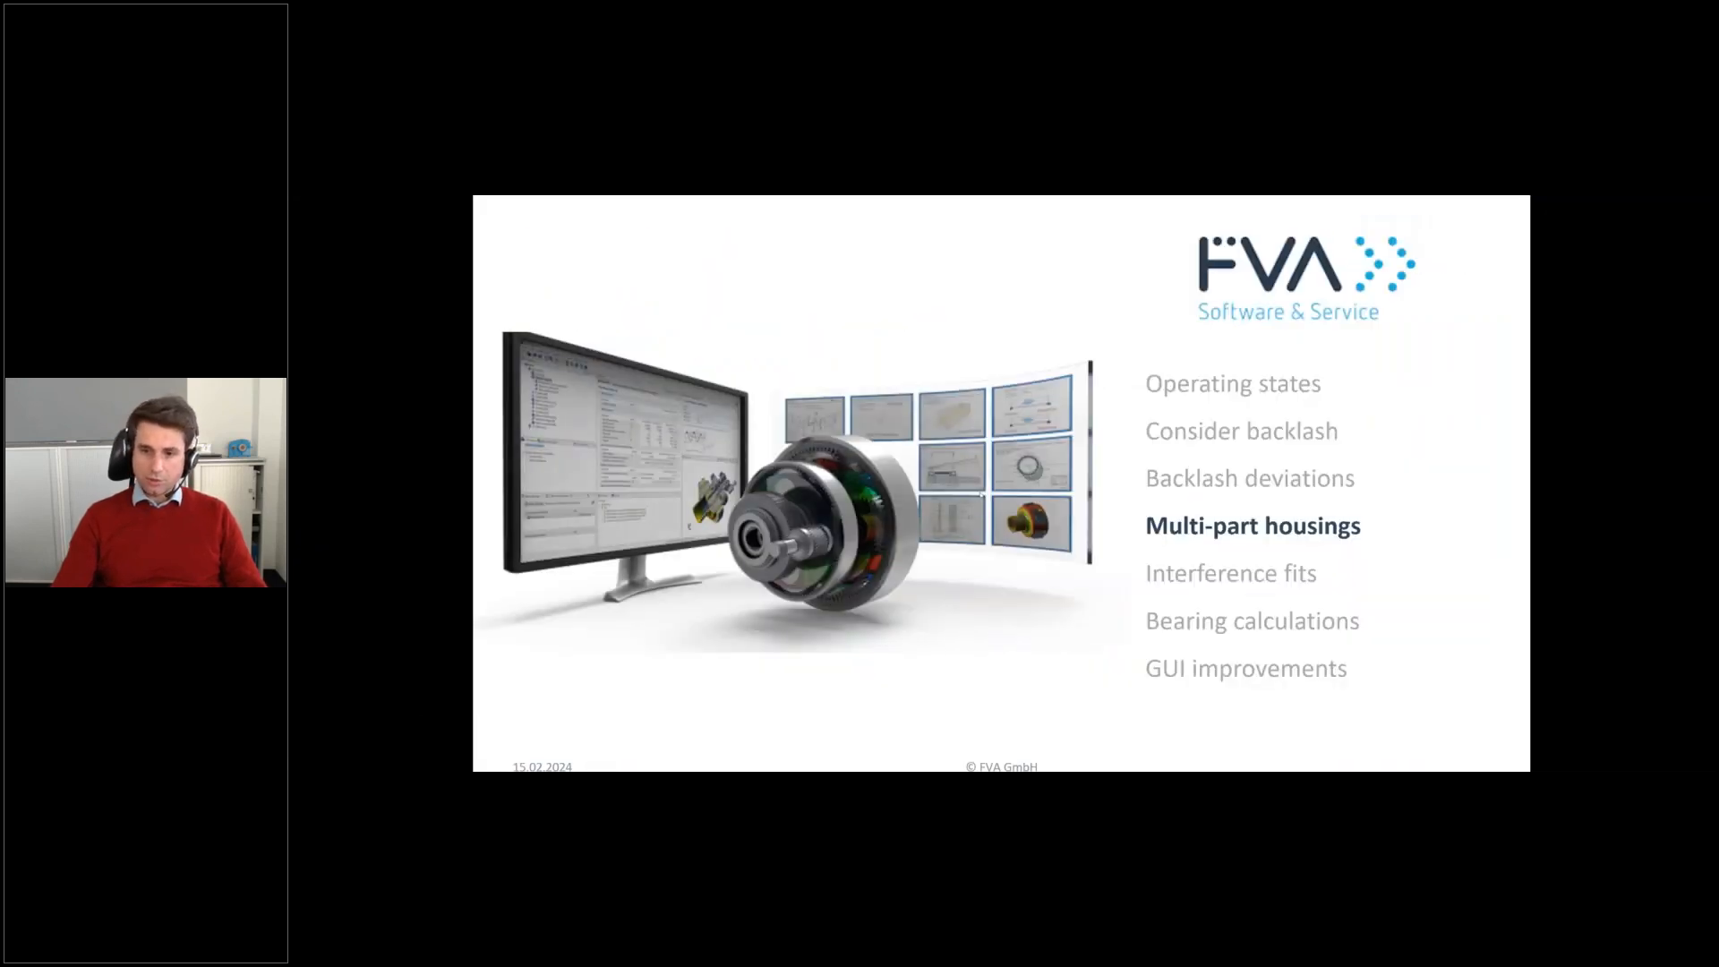
key(Right)
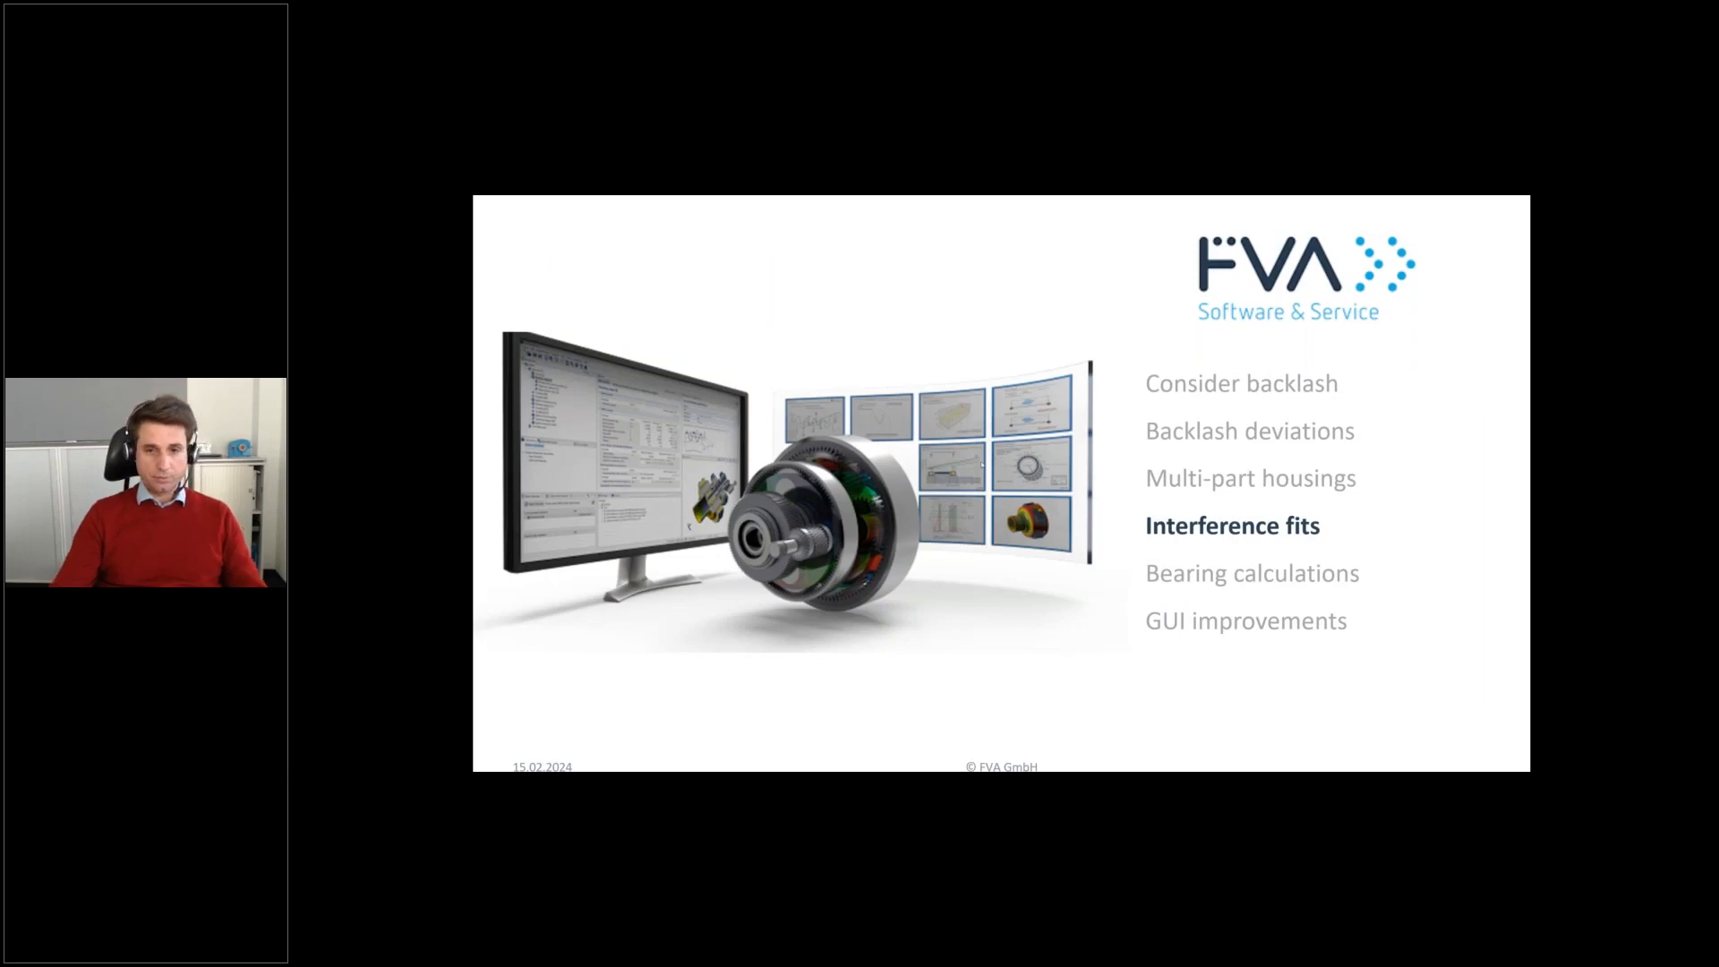
key(Right)
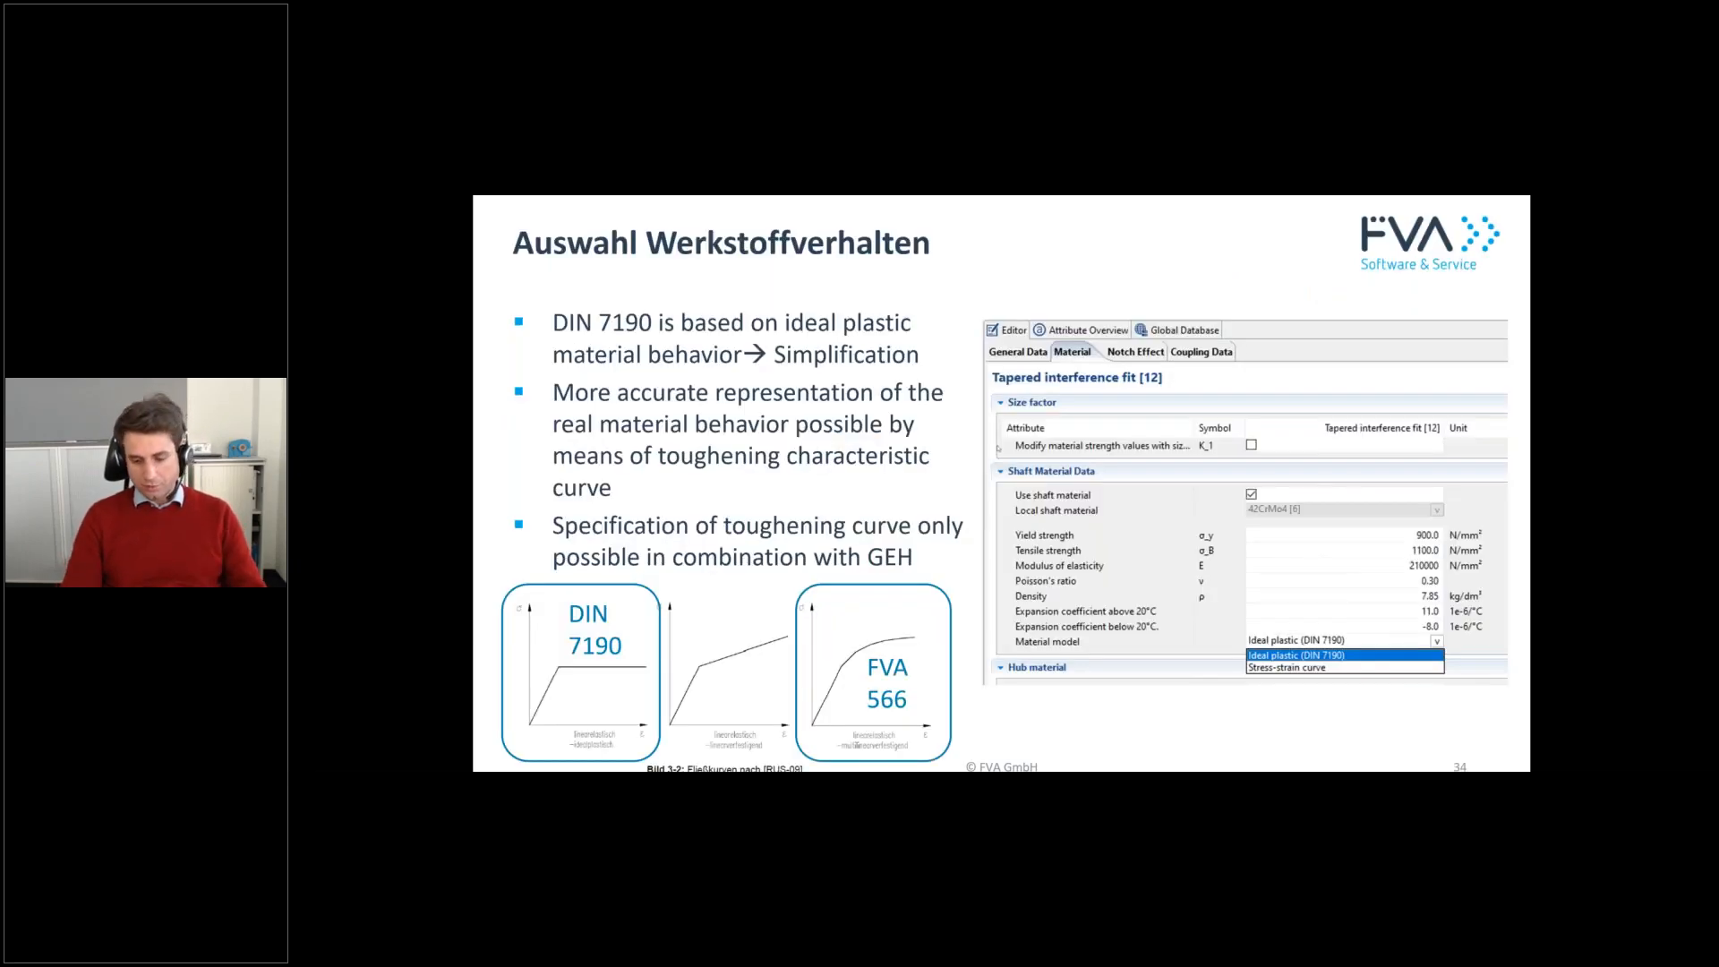